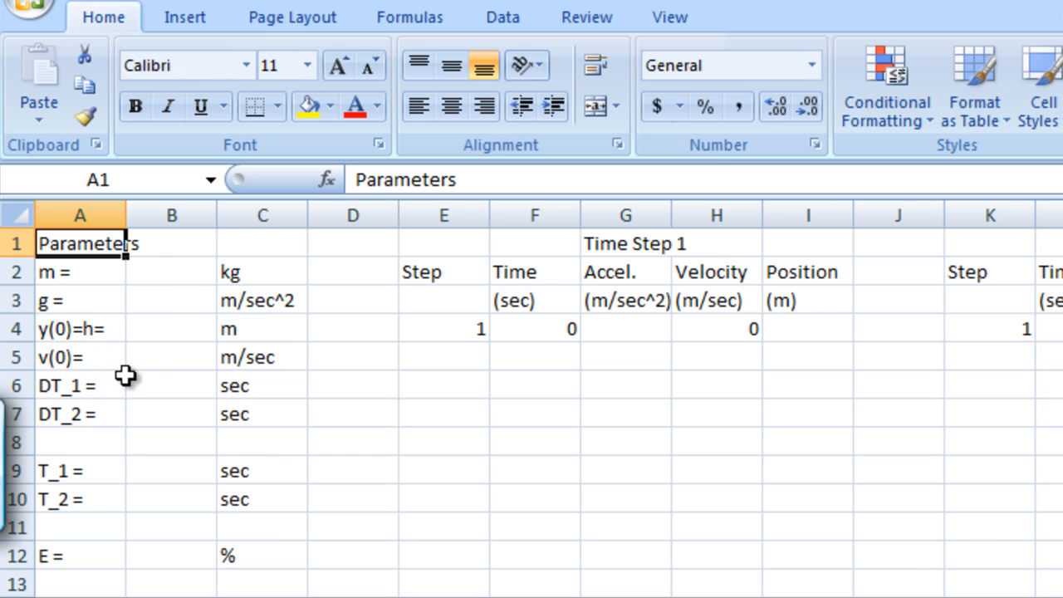
Step: Check the names assigned to the parameter cells B2 through B7
{"action": "left_click", "coordinate": [162, 271]}
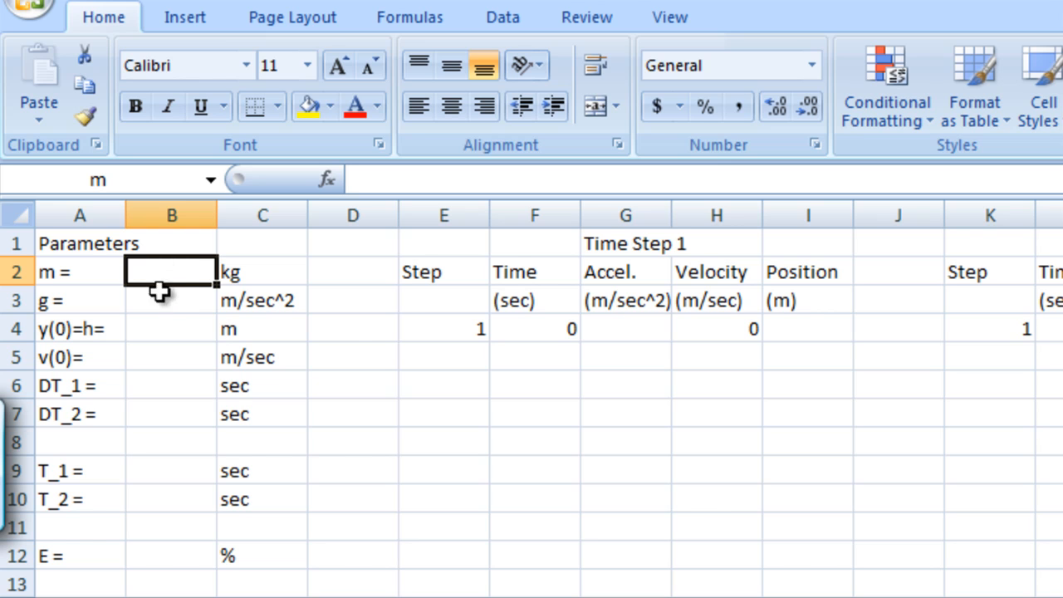
{"action": "left_click", "coordinate": [156, 306]}
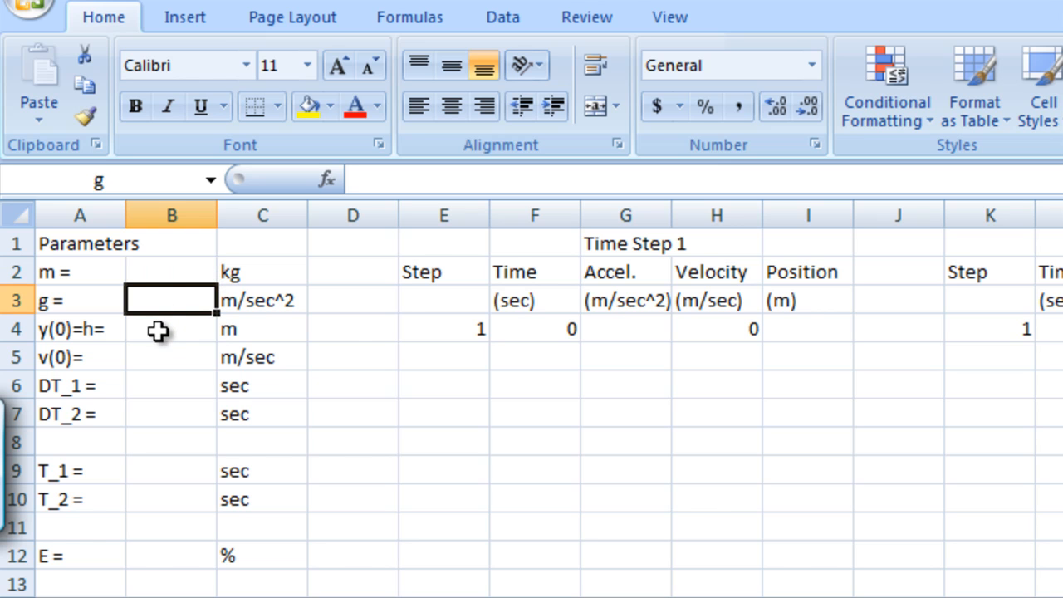
{"action": "left_click", "coordinate": [158, 331]}
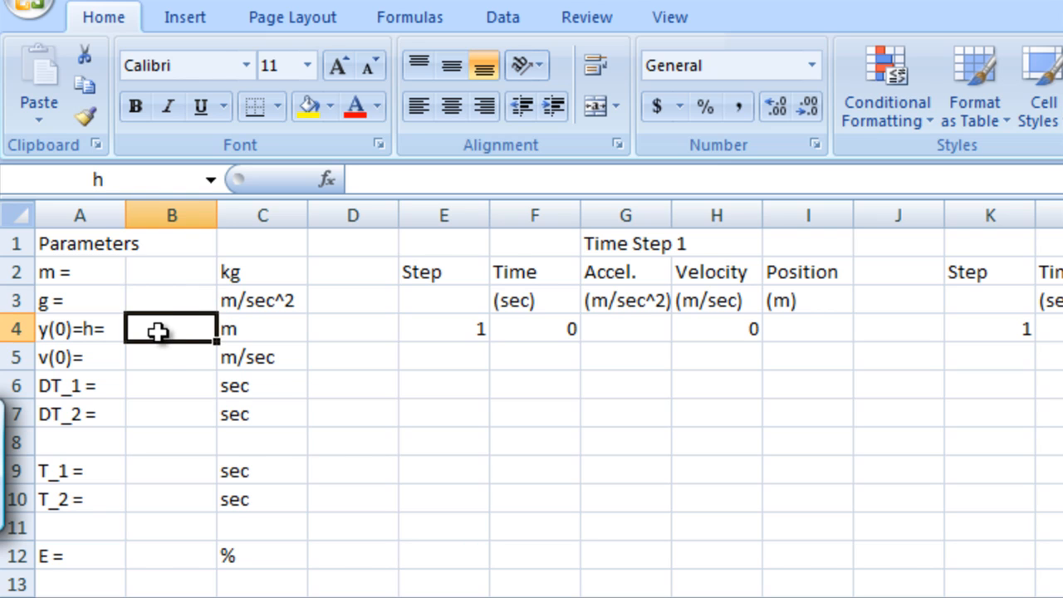
{"action": "left_click", "coordinate": [157, 358]}
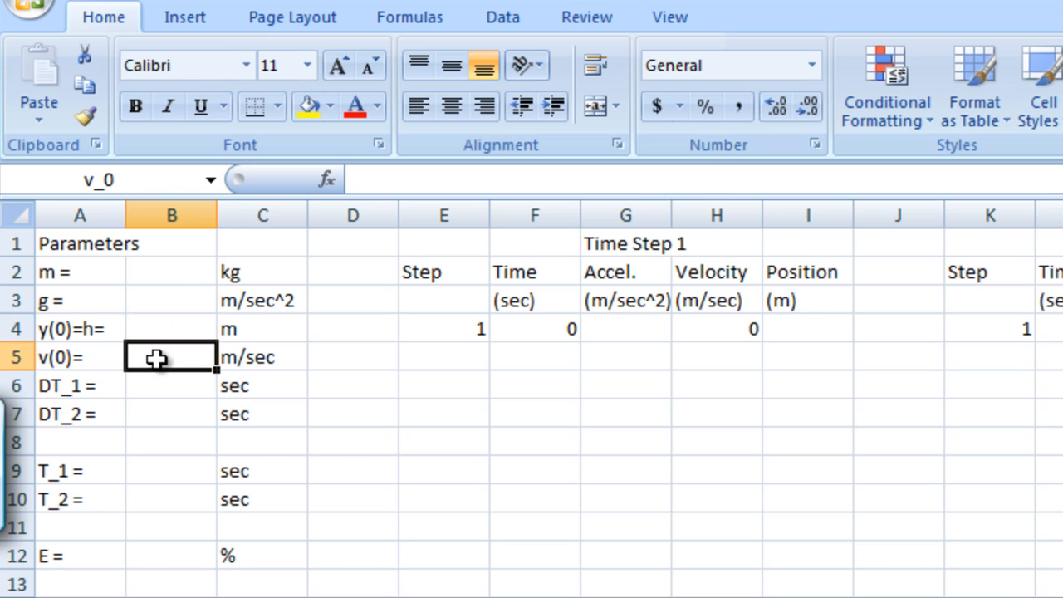
{"action": "left_click", "coordinate": [162, 387]}
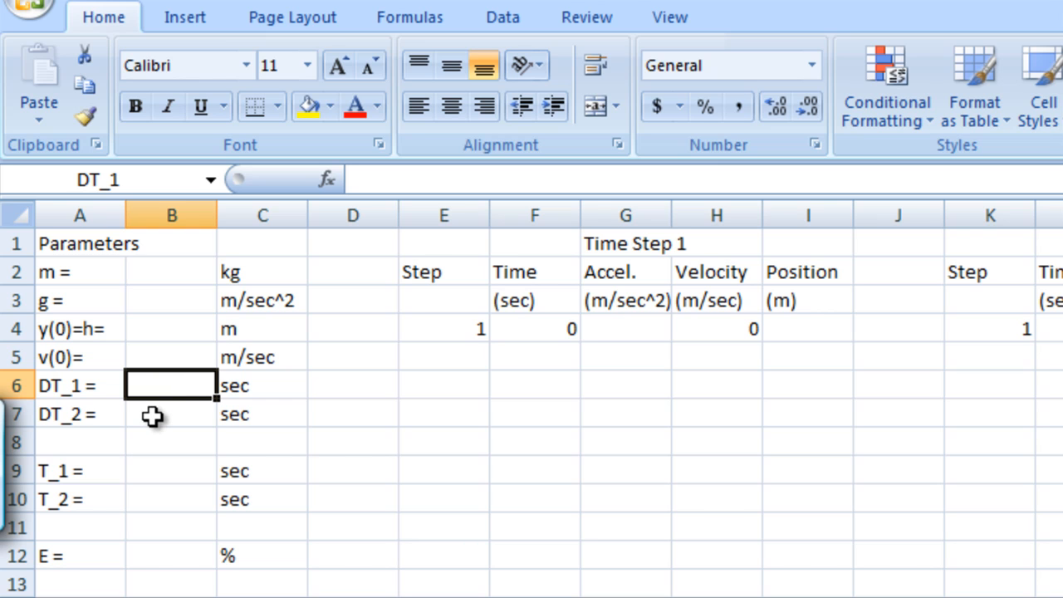
{"action": "left_click", "coordinate": [152, 417]}
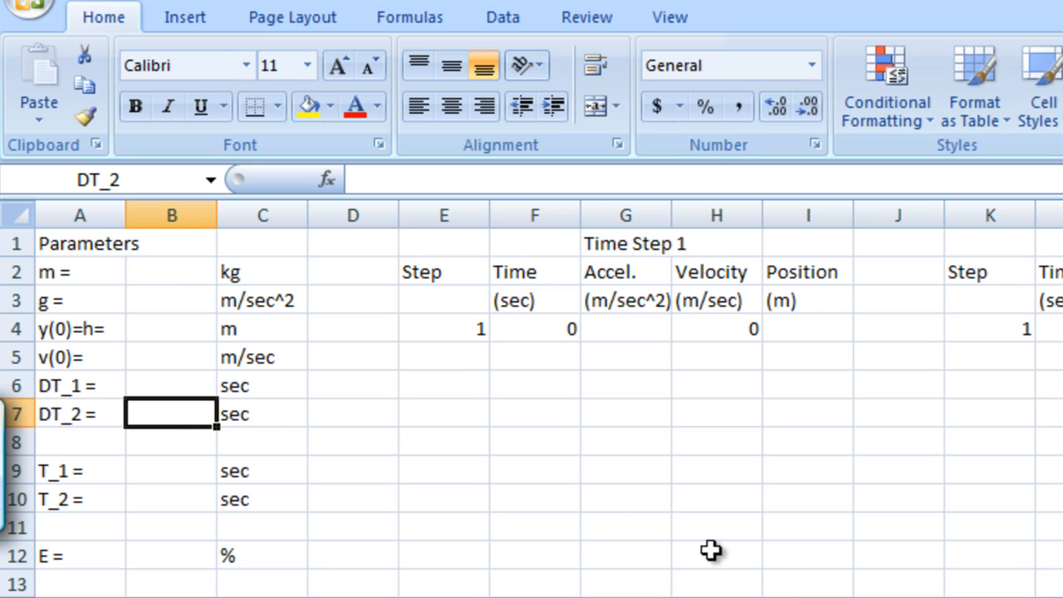
Step: Enter the mass in B2 as a conversion of 5 grams to kilograms with =convert(5,"g","kg")
{"action": "left_click", "coordinate": [167, 271]}
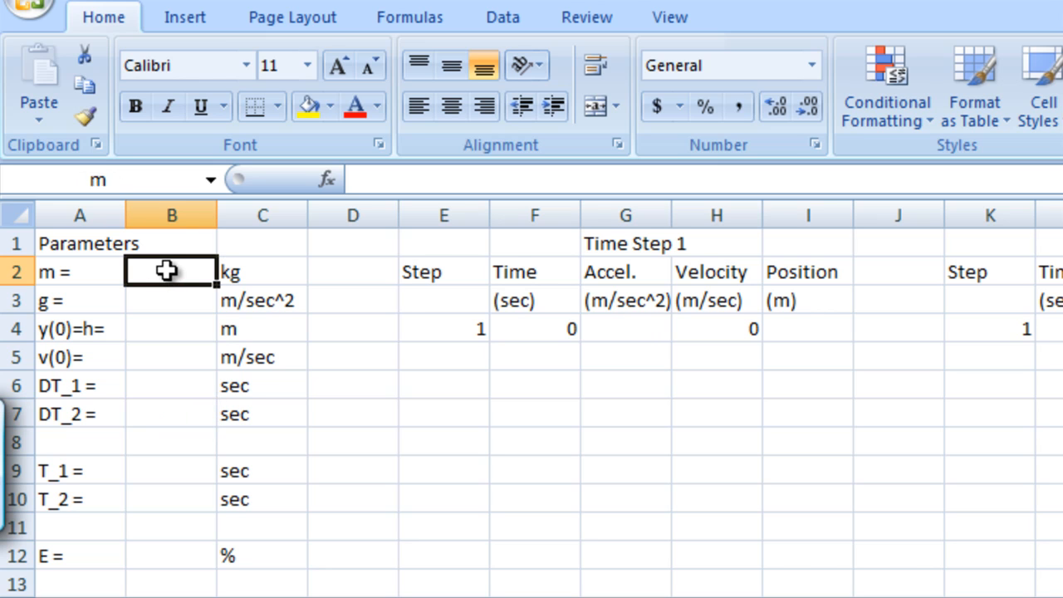
{"action": "type", "text": "=c"}
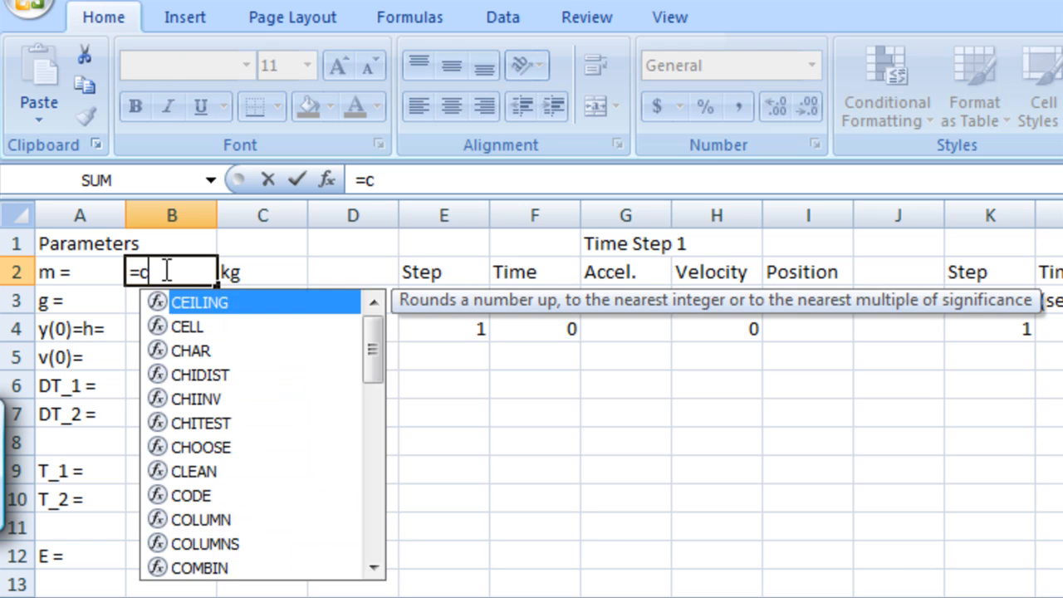
{"action": "type", "text": "onvert("}
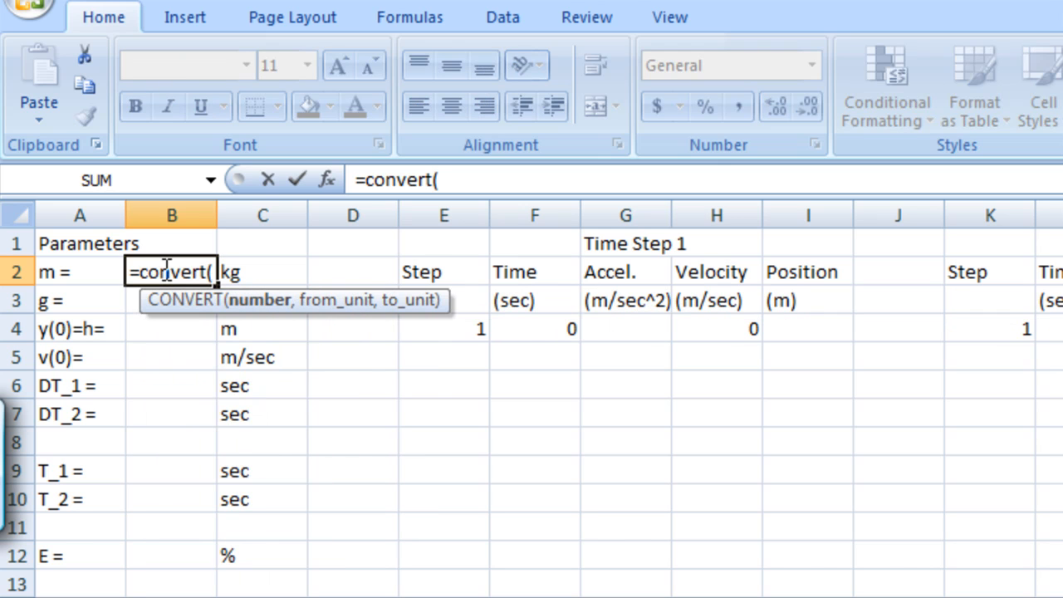
{"action": "type", "text": "5,\"g"}
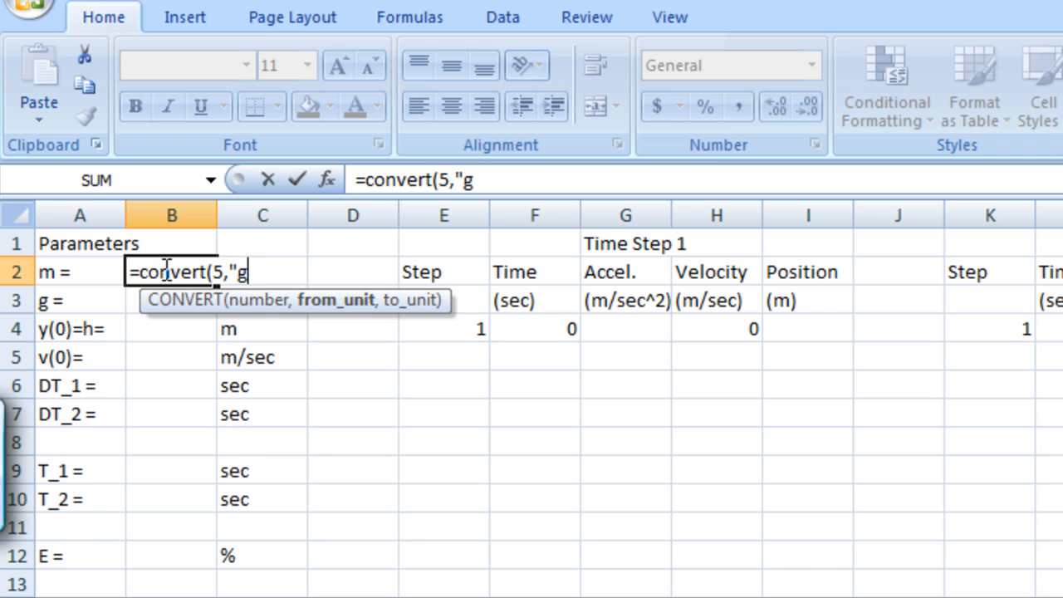
{"action": "type", "text": "\",\"kg\")"}
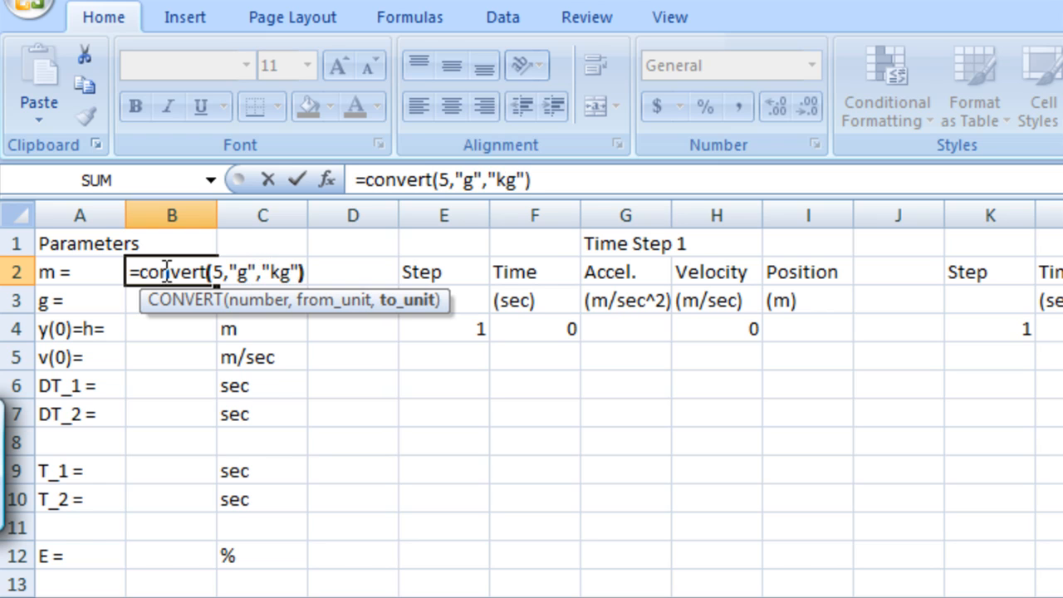
{"action": "key", "text": "Return"}
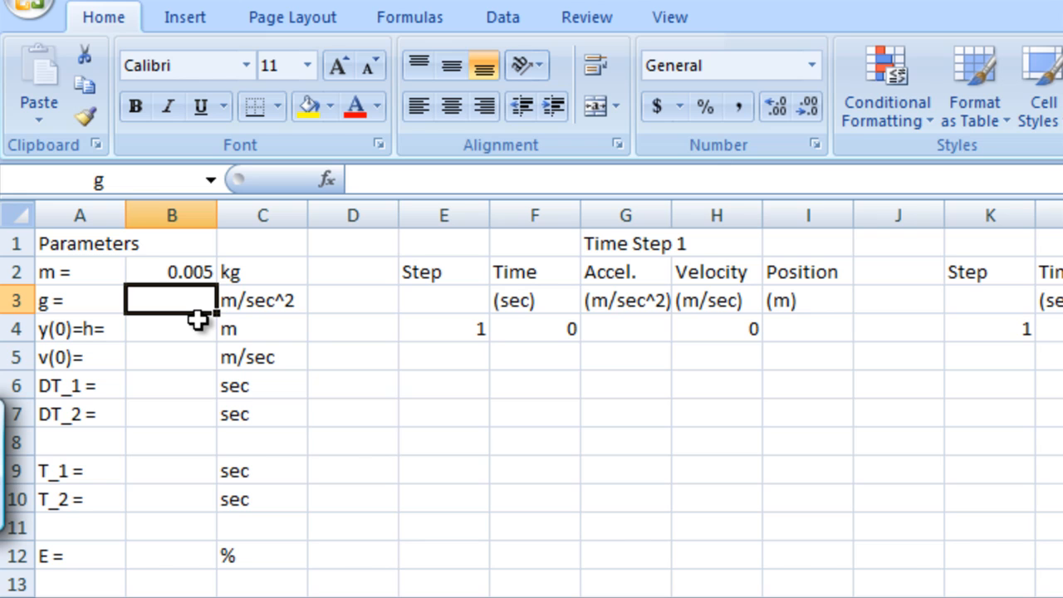
Step: Fill in the parameters g = 10, y(0)=h = 0.8, v(0) = 0 and DT_1 = 0.2 in B3 through B6
{"action": "type", "text": "10"}
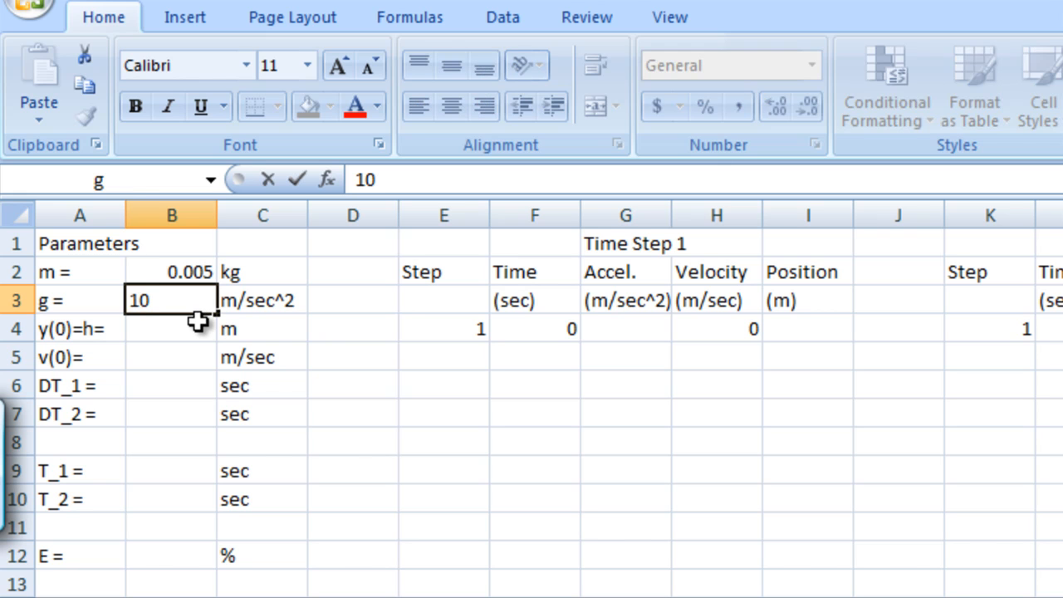
{"action": "key", "text": "Return"}
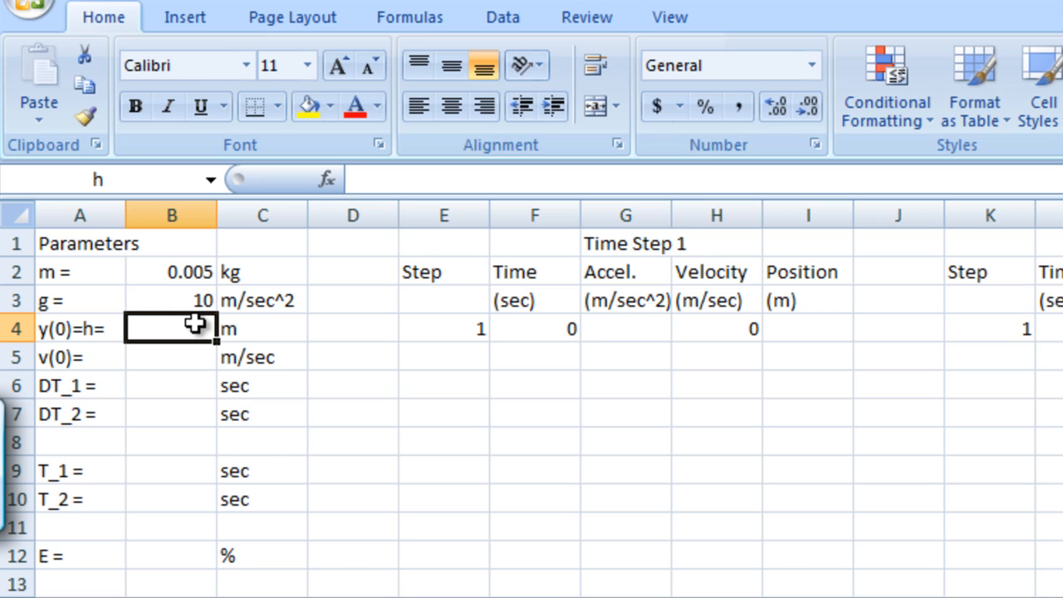
{"action": "type", "text": "0.8"}
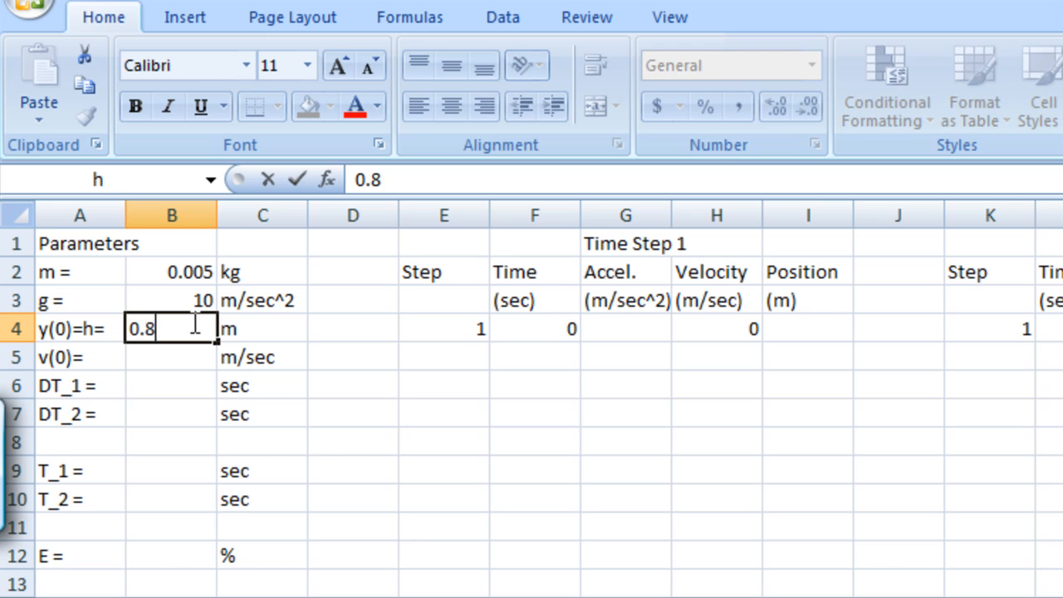
{"action": "key", "text": "Return"}
{"action": "type", "text": "0"}
{"action": "key", "text": "Return"}
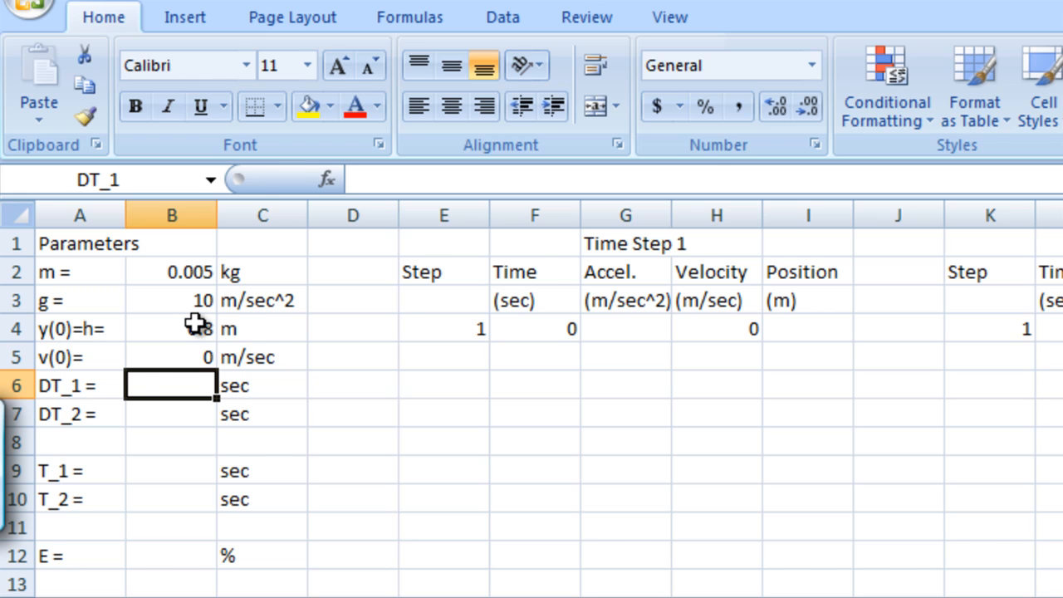
{"action": "type", "text": "0.2"}
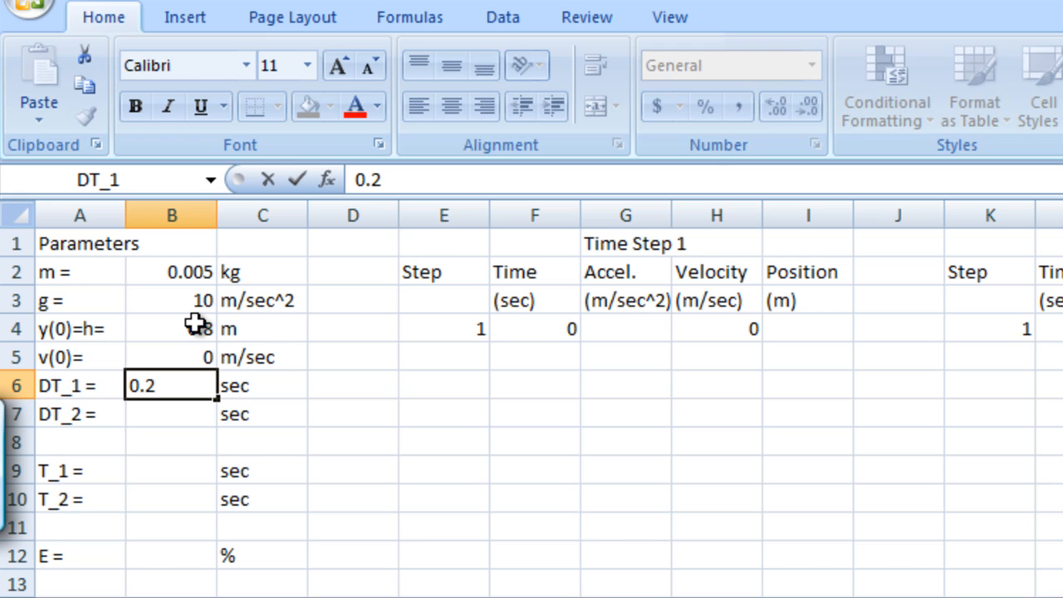
{"action": "key", "text": "Return"}
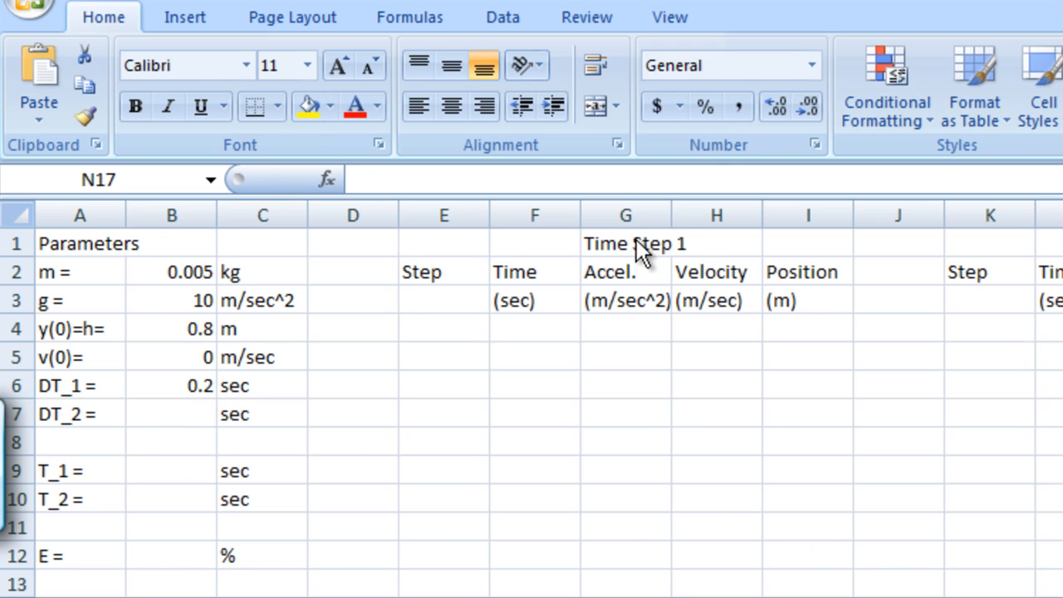
Step: Review the title and the Step, Time, Accel., Velocity and Position headings of the Time Step 1 table
{"action": "key", "text": "F2"}
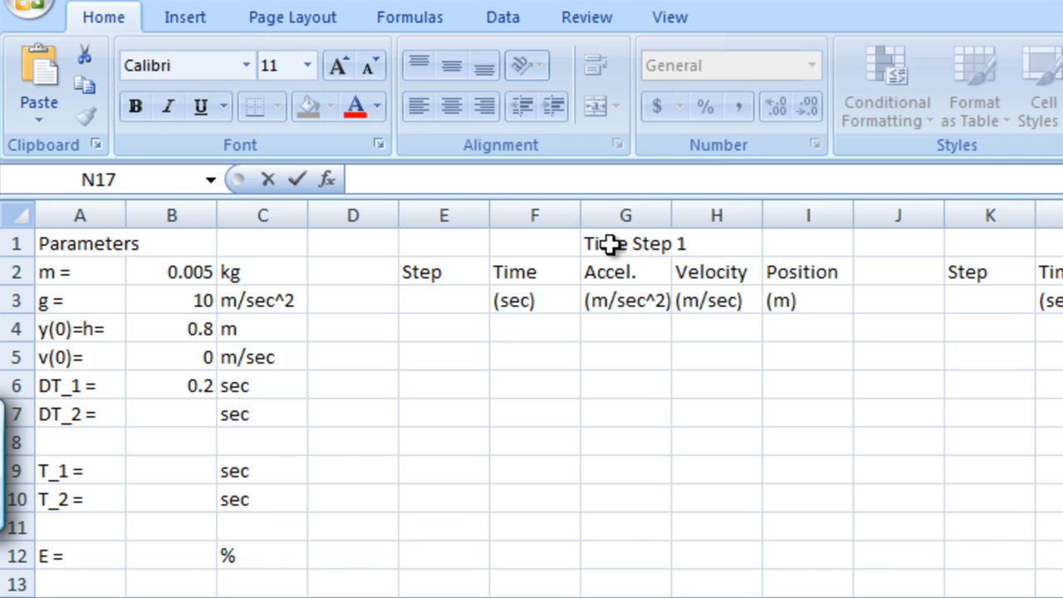
{"action": "left_click", "coordinate": [610, 243]}
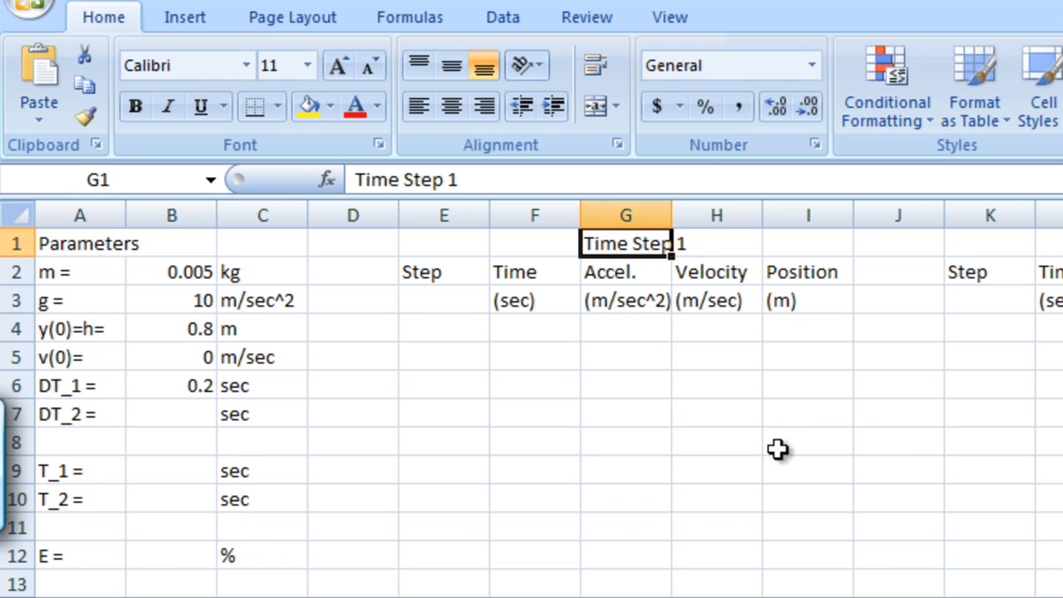
{"action": "left_click", "coordinate": [469, 271]}
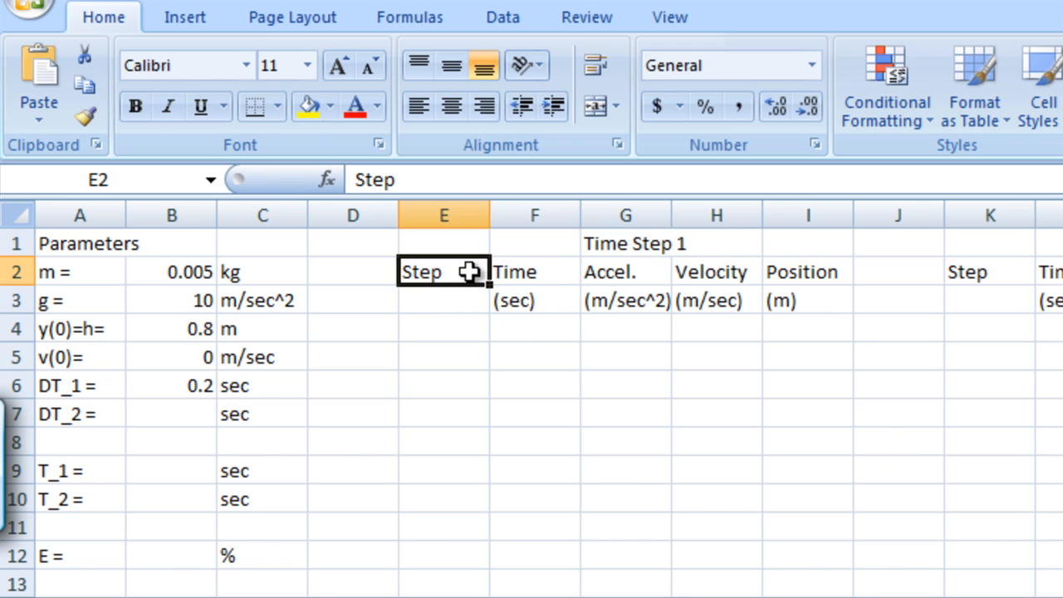
{"action": "left_click", "coordinate": [550, 275]}
{"action": "left_click", "coordinate": [661, 273]}
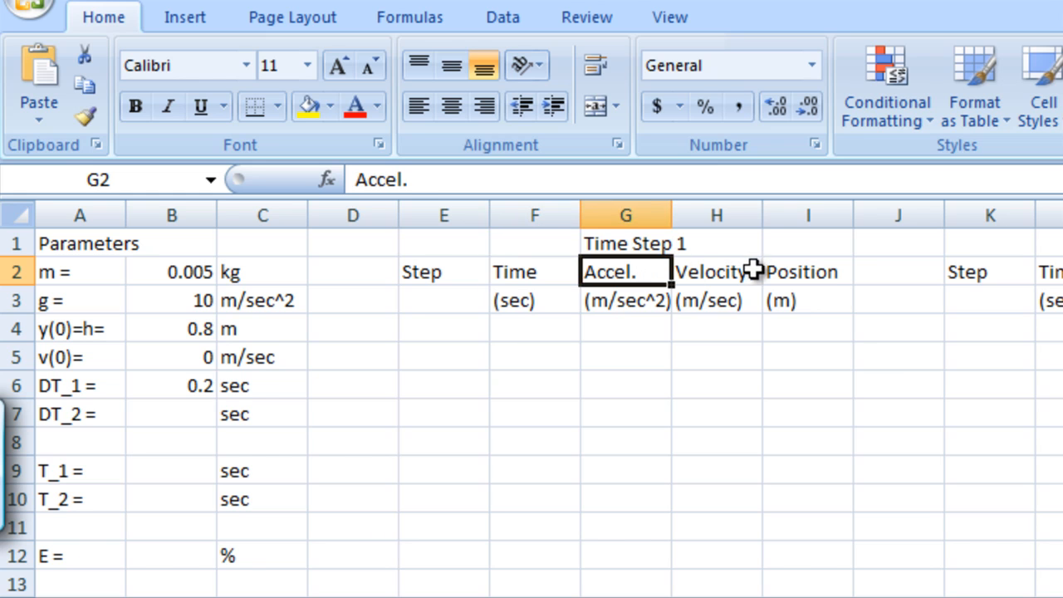
{"action": "left_click", "coordinate": [754, 270]}
{"action": "left_click", "coordinate": [829, 277]}
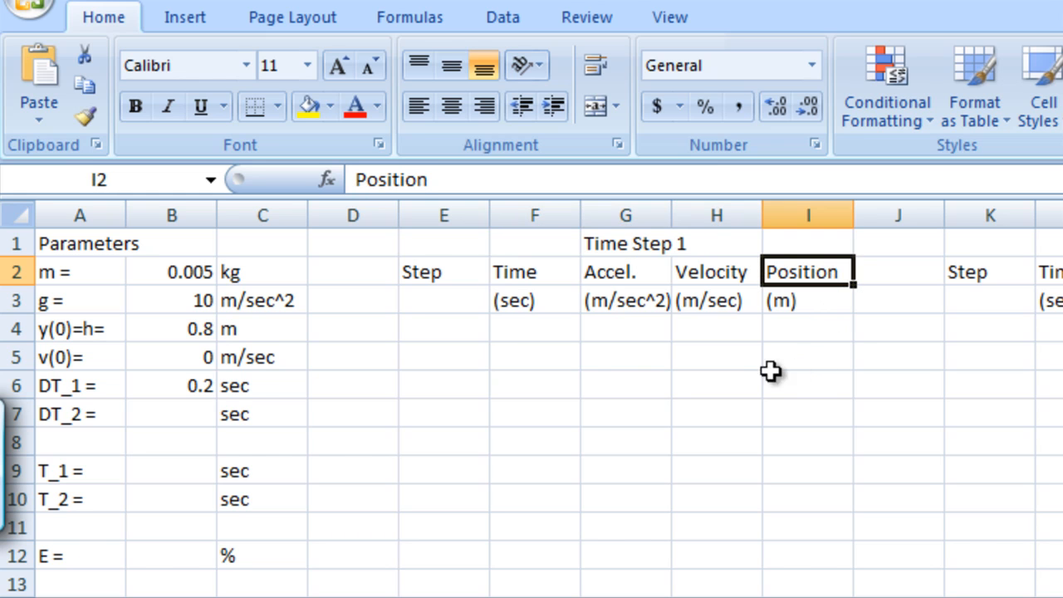
Step: Number the Time Step 1 table's Step column with 0, 1, 2 from E4 and extend the series down beyond row 13
{"action": "left_click", "coordinate": [448, 326]}
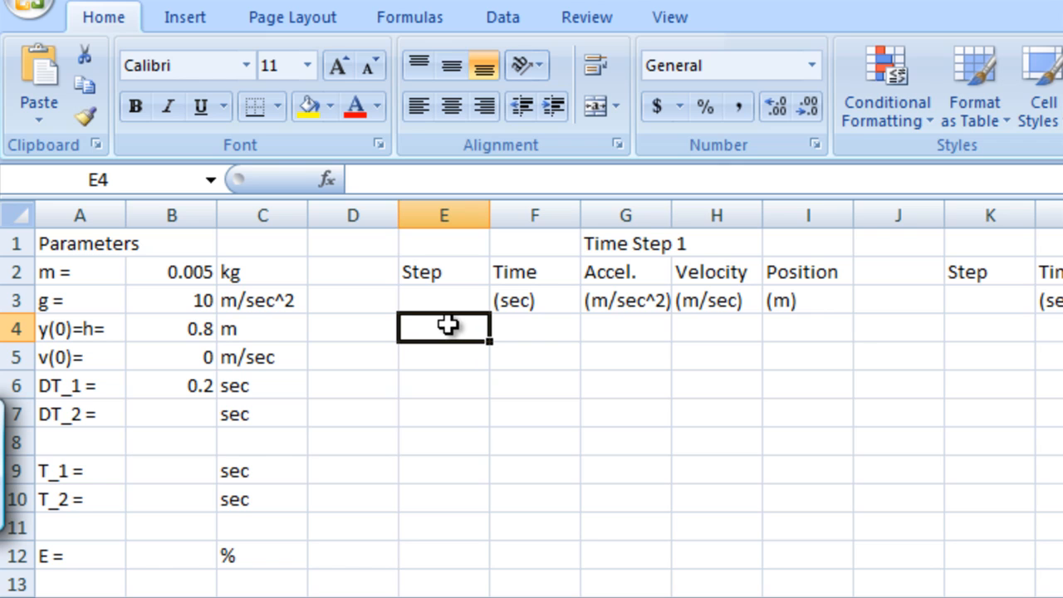
{"action": "type", "text": "0"}
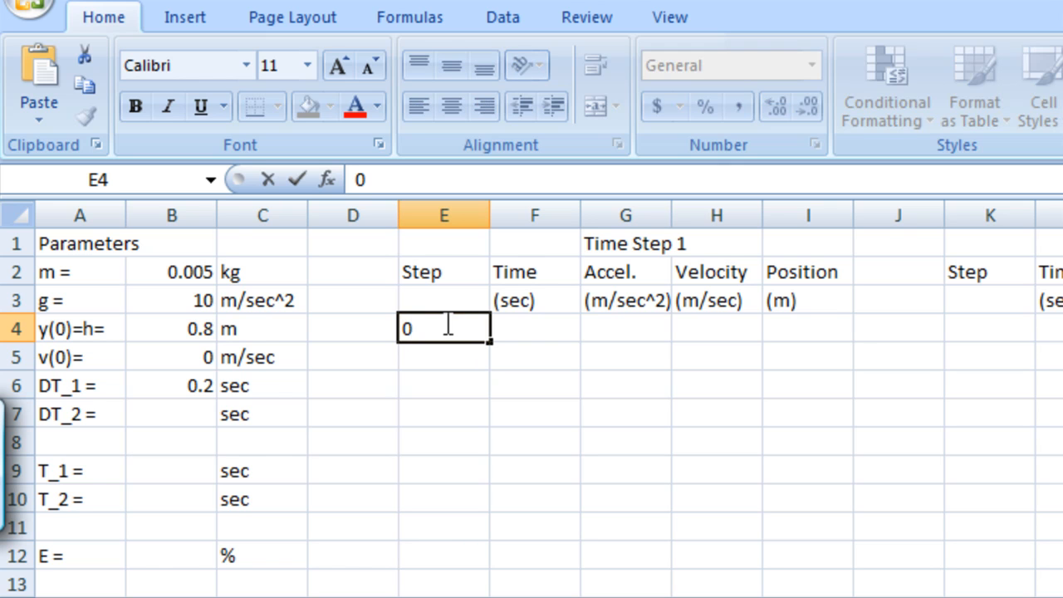
{"action": "key", "text": "Return"}
{"action": "type", "text": "1"}
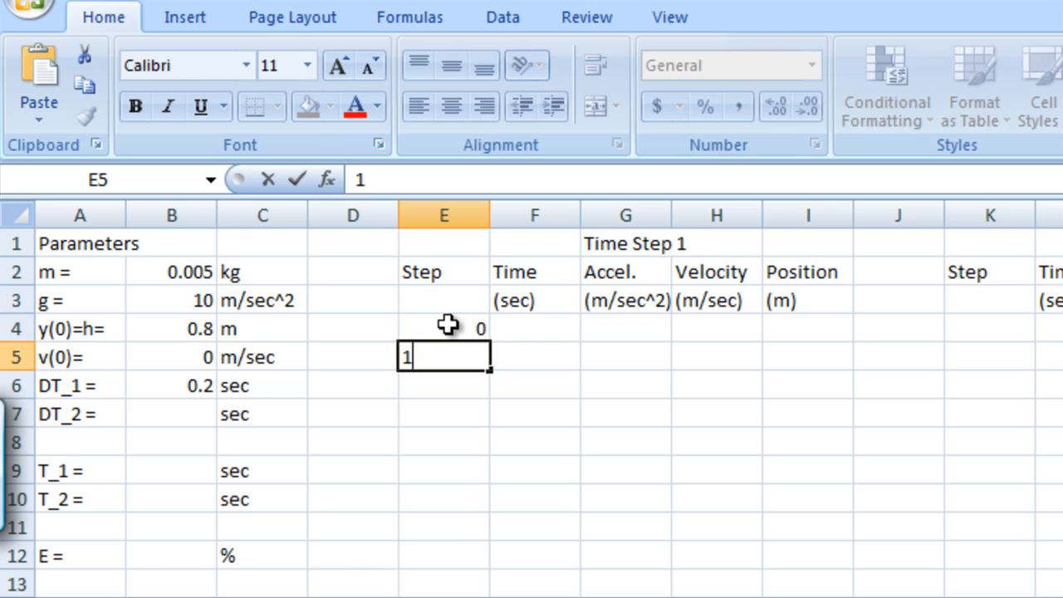
{"action": "key", "text": "Return"}
{"action": "type", "text": "2"}
{"action": "key", "text": "Return"}
{"action": "left_click", "coordinate": [441, 328]}
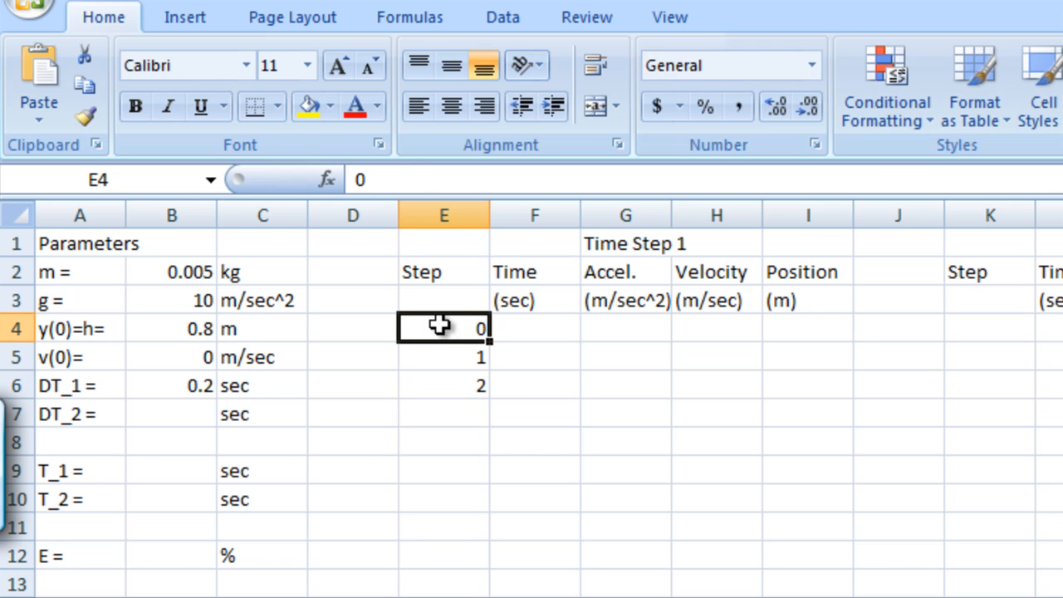
{"action": "left_click_drag", "start_coordinate": [464, 394], "coordinate": [489, 596]}
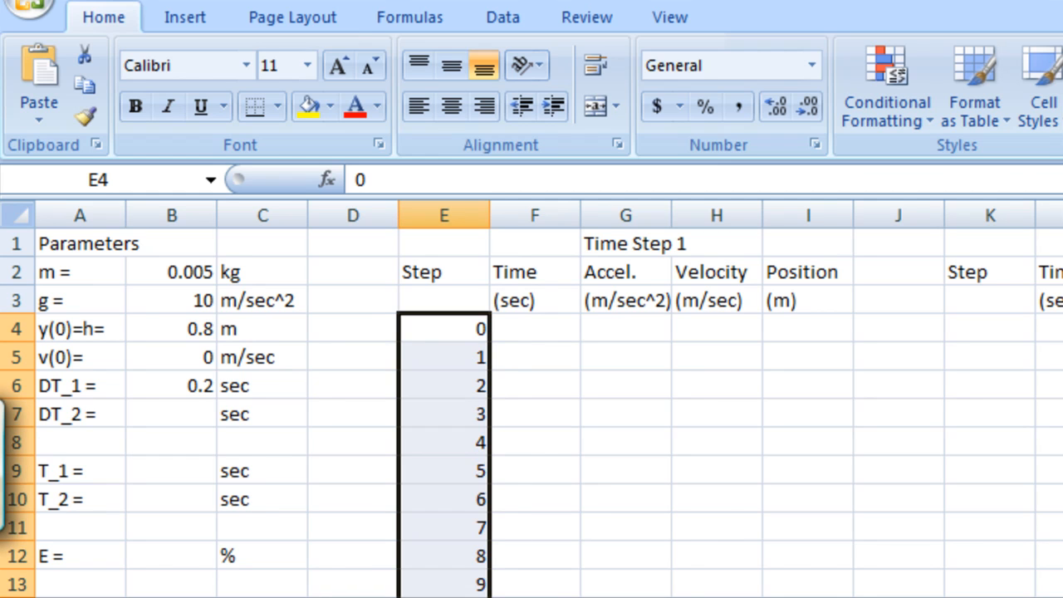
Step: Set the initial time in F4 to 0 and the initial acceleration in G4 to =-g
{"action": "left_click", "coordinate": [547, 329]}
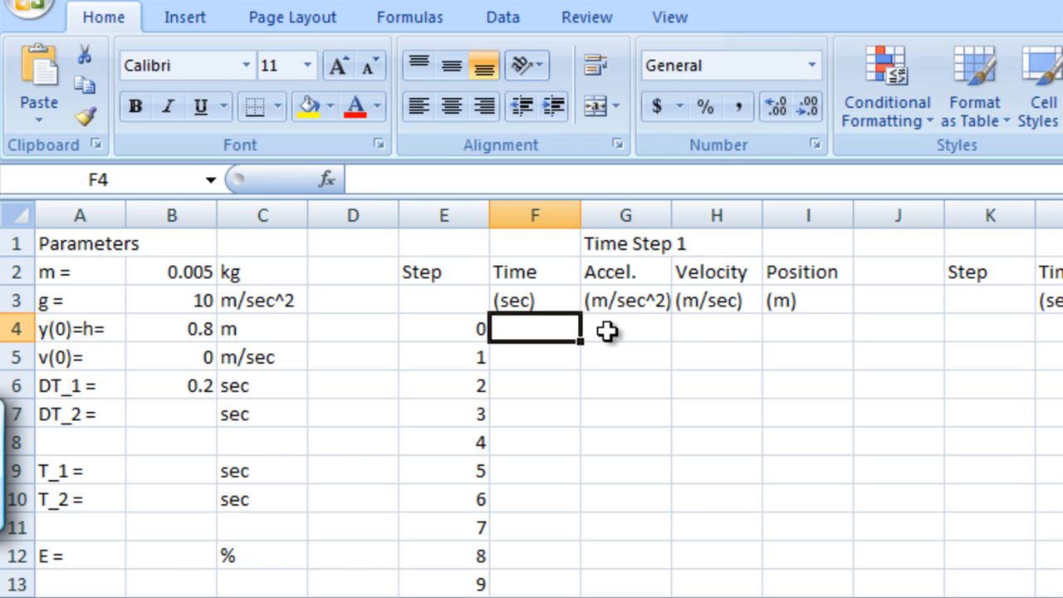
{"action": "type", "text": "0"}
{"action": "key", "text": "Return"}
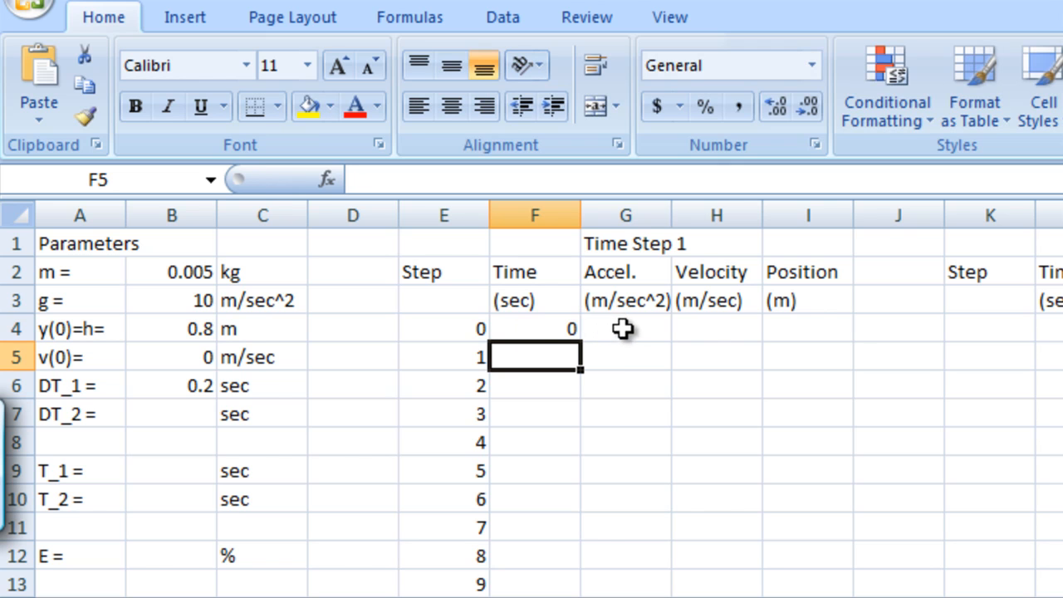
{"action": "left_click", "coordinate": [624, 331]}
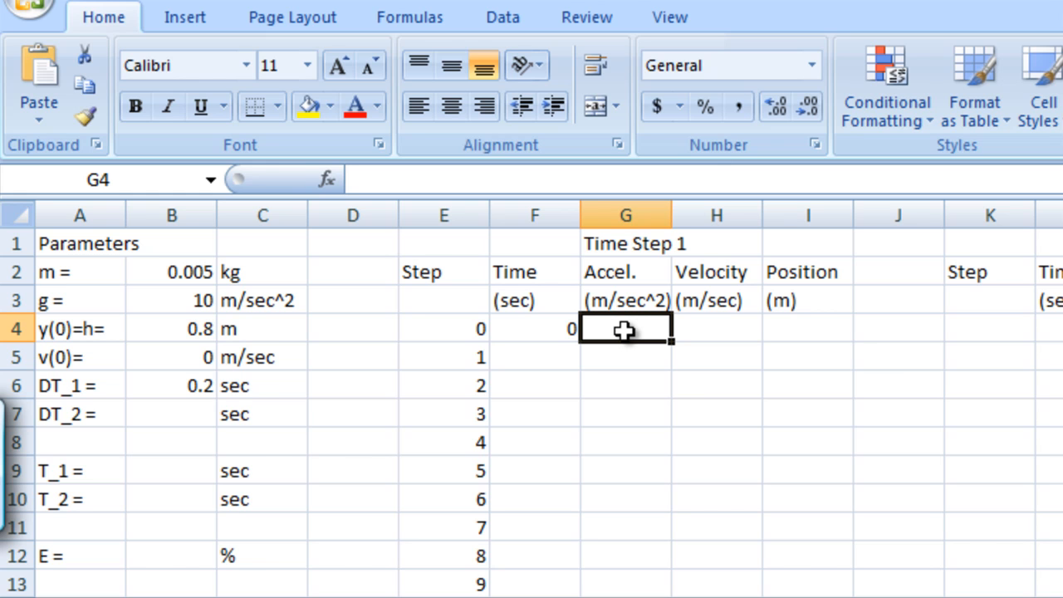
{"action": "type", "text": "=-g"}
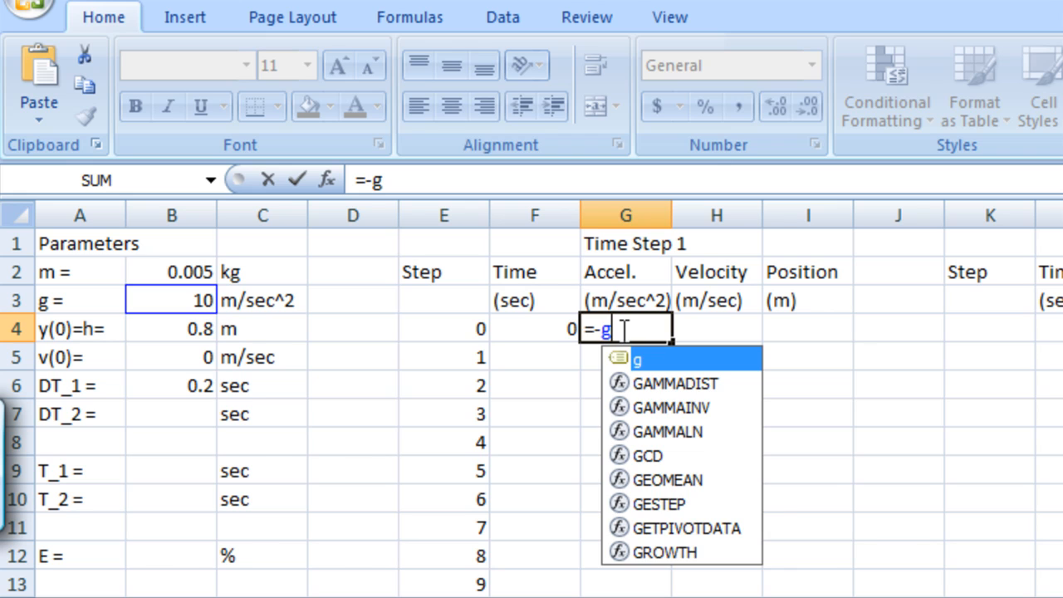
{"action": "key", "text": "Return"}
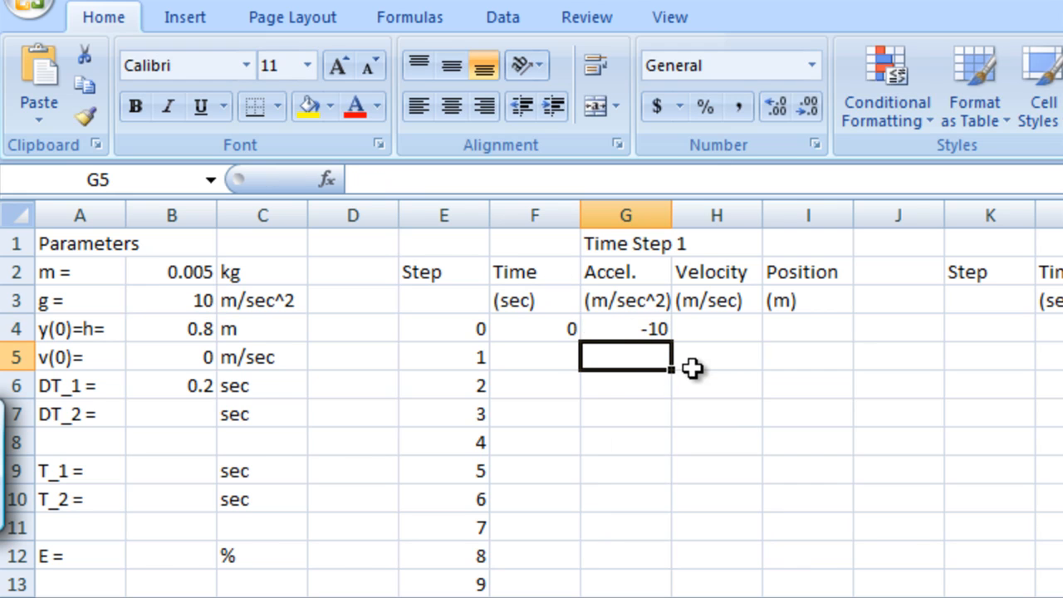
Step: Set the initial velocity in H4 to =v_0 and the initial position in I4 to =h
{"action": "left_click", "coordinate": [726, 328]}
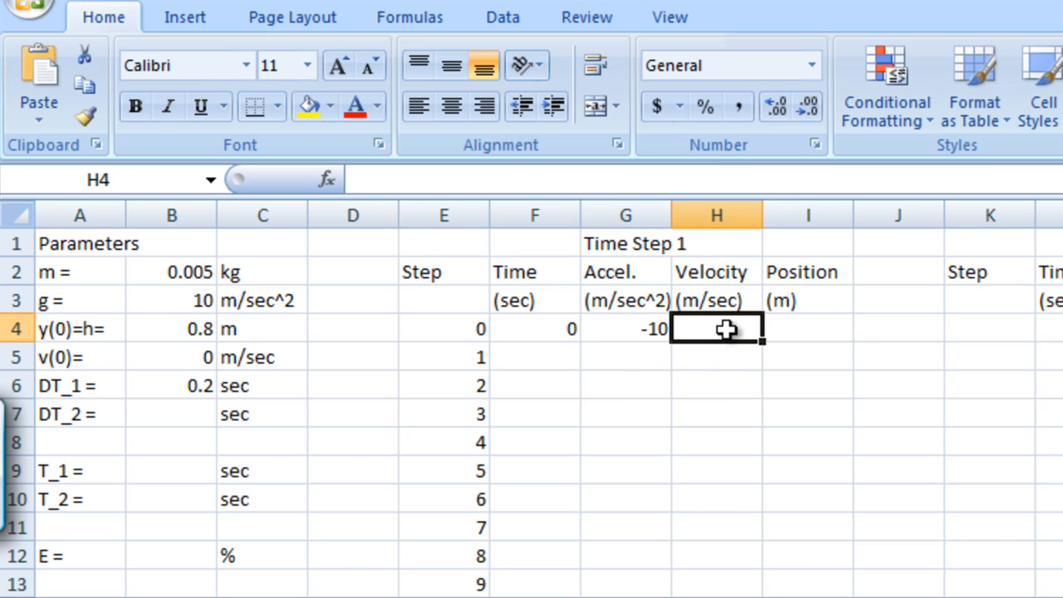
{"action": "type", "text": "=v_0"}
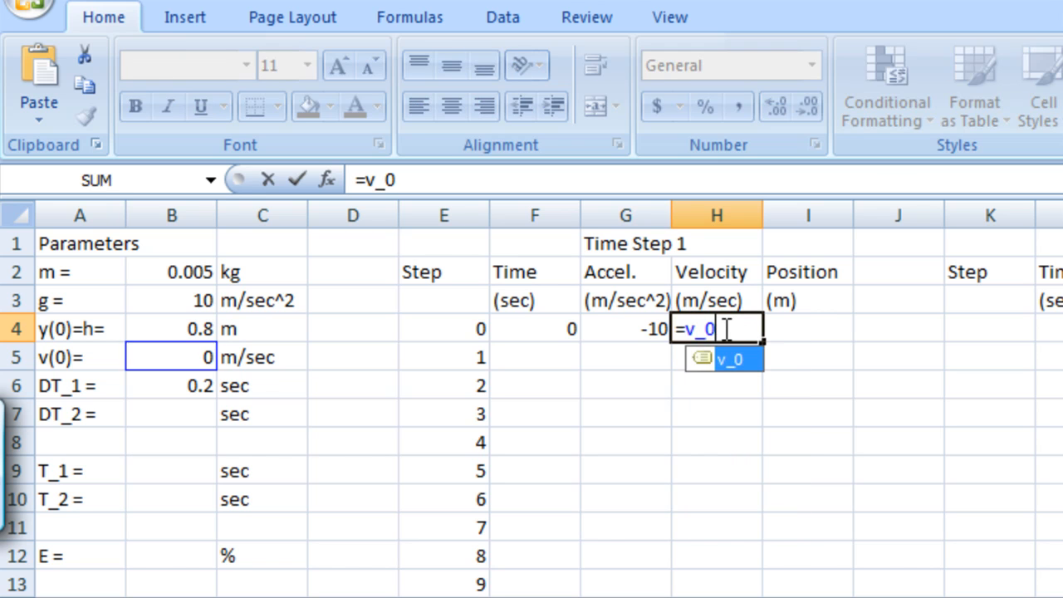
{"action": "key", "text": "Return"}
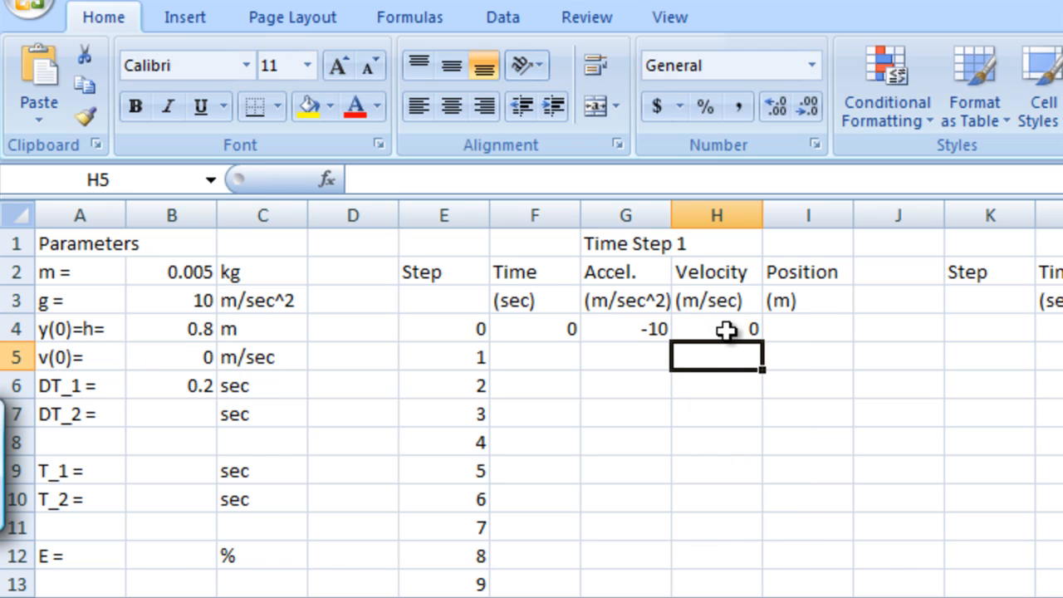
{"action": "left_click", "coordinate": [815, 326]}
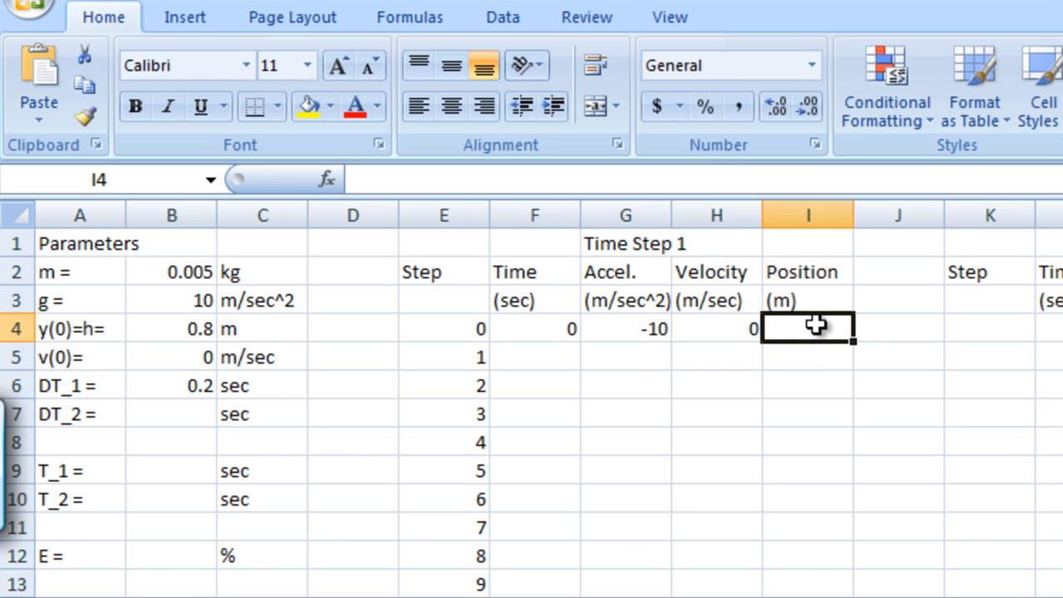
{"action": "type", "text": "=h"}
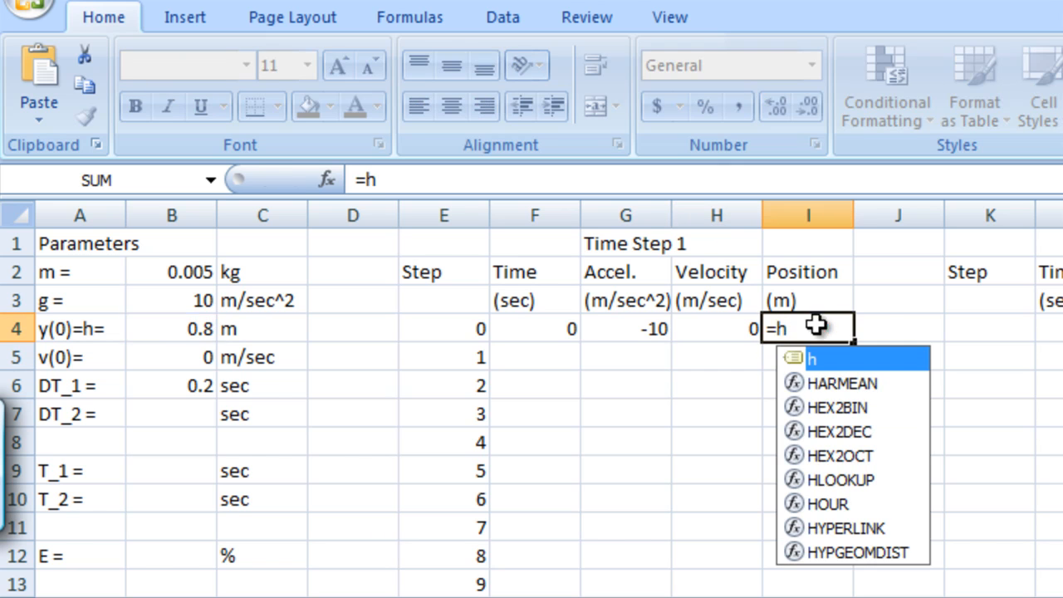
{"action": "key", "text": "Return"}
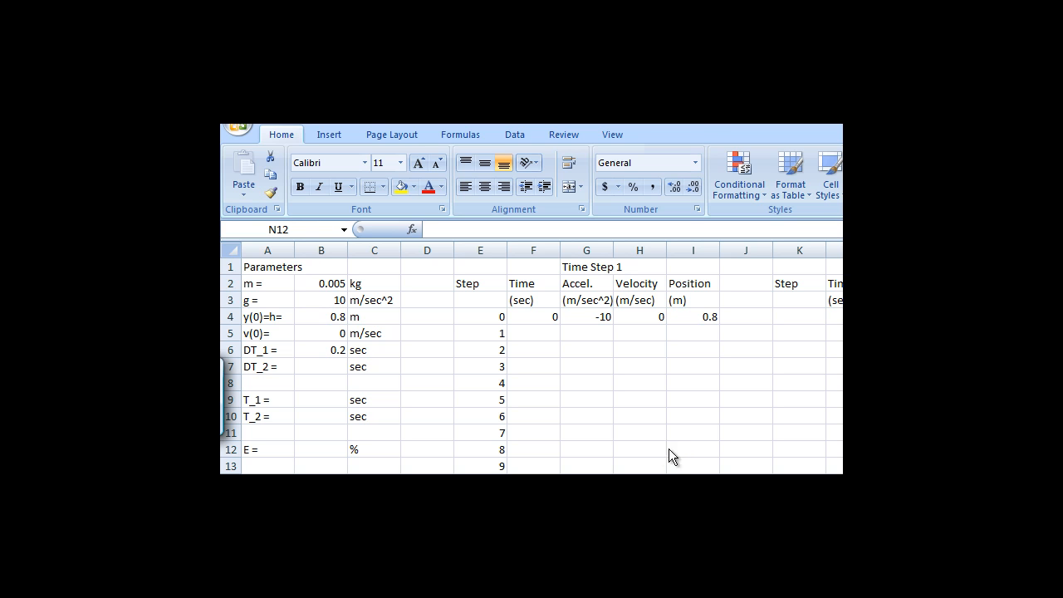
Step: Try filling the Time column with fixed values 0.2 and 0.4 in F5 and F6, extending the series from F4 beyond row 13
{"action": "left_click", "coordinate": [546, 333]}
{"action": "type", "text": "0.2"}
{"action": "key", "text": "Return"}
{"action": "type", "text": "0.4"}
{"action": "key", "text": "Return"}
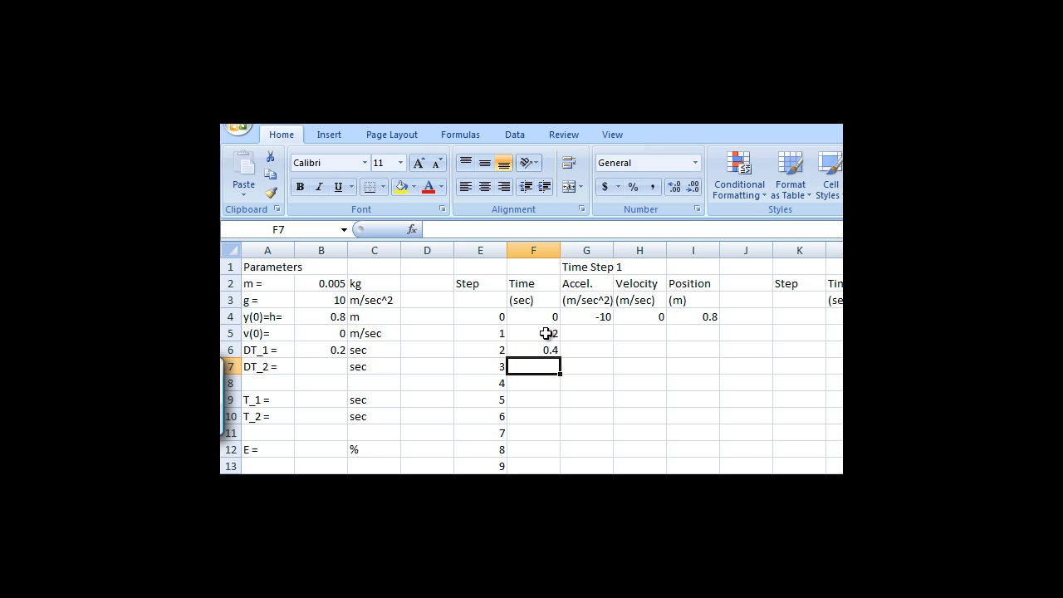
{"action": "left_click", "coordinate": [549, 334]}
{"action": "left_click", "coordinate": [545, 319]}
{"action": "left_click_drag", "start_coordinate": [546, 339], "coordinate": [565, 472]}
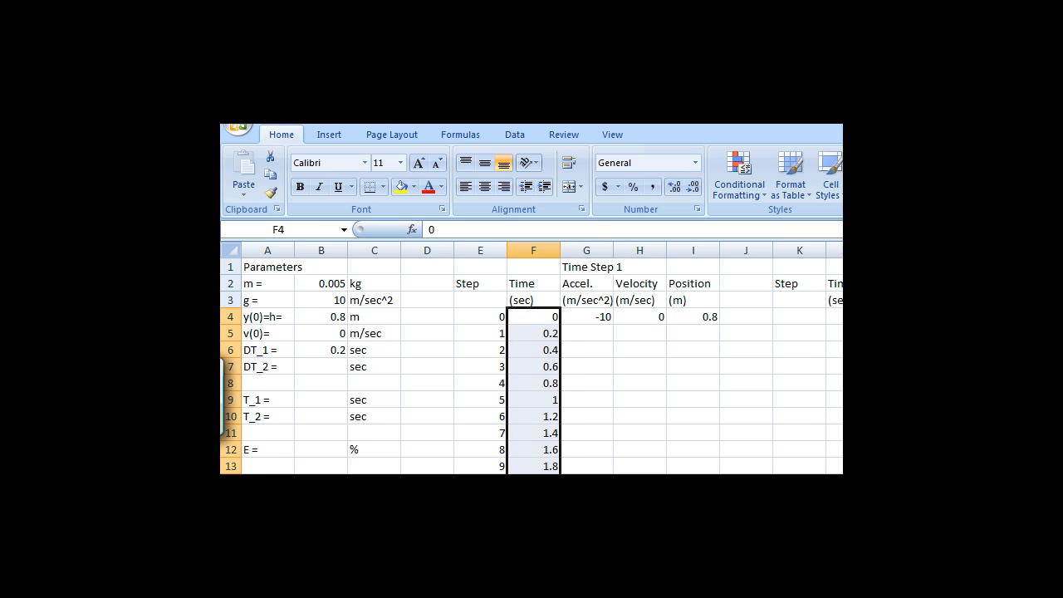
Step: Undo the Time series fill and the fixed values entered in F5 and F6
{"action": "key", "text": "ctrl+z"}
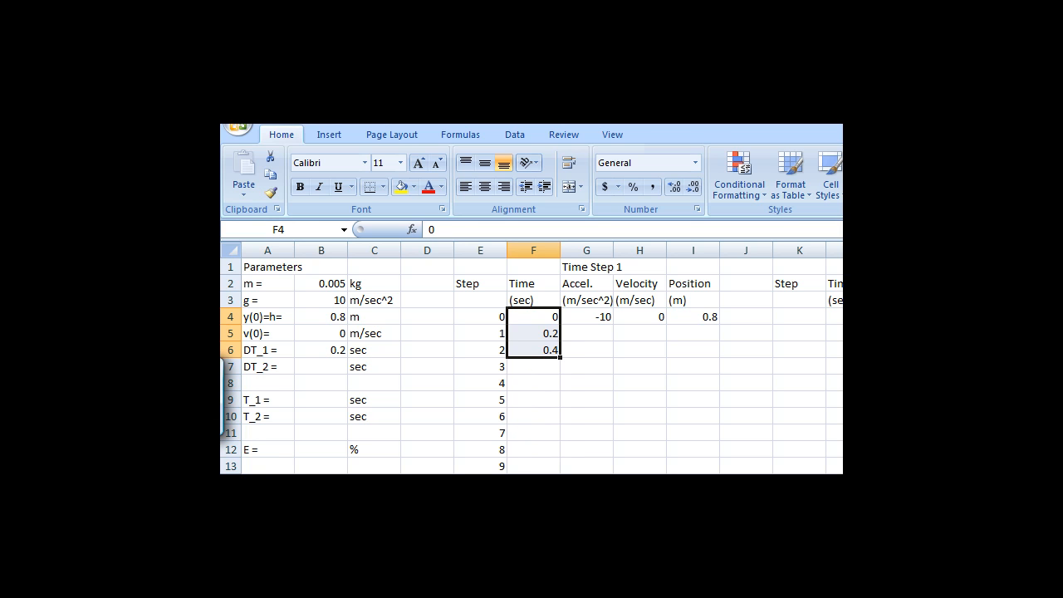
{"action": "key", "text": "ctrl+z"}
{"action": "key", "text": "ctrl+z"}
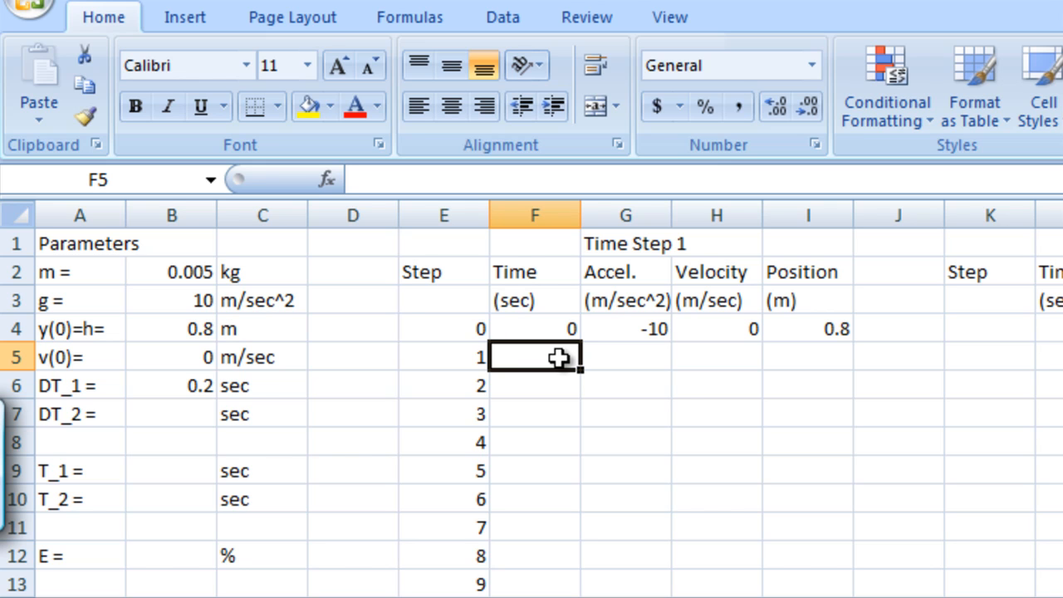
Step: Enter =F4+DT_1 in F5 and copy the formula down the Time column beyond row 13
{"action": "type", "text": "="}
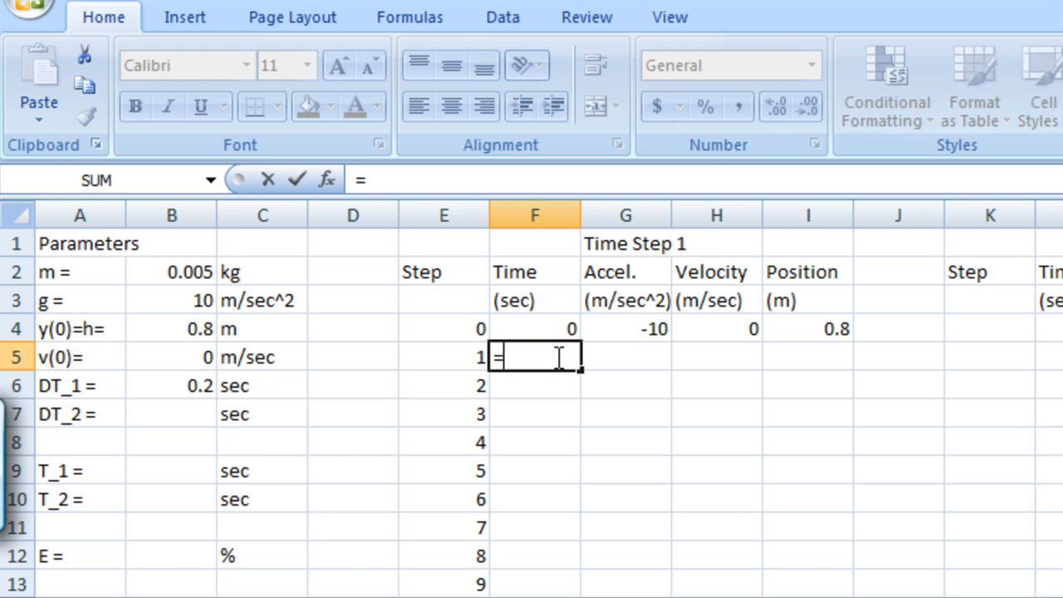
{"action": "left_click", "coordinate": [546, 329]}
{"action": "type", "text": "+"}
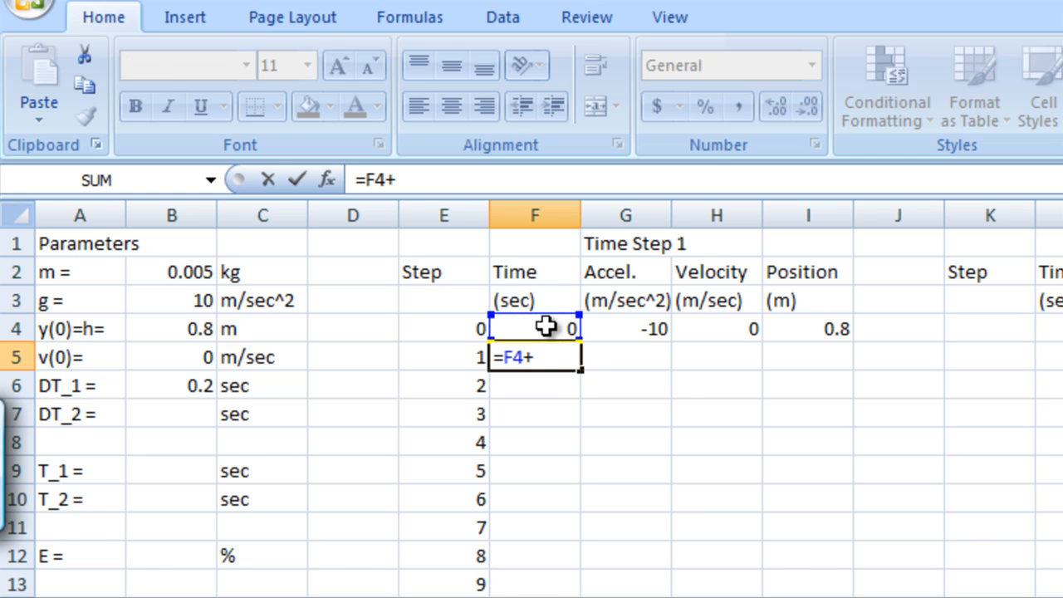
{"action": "type", "text": "DT"}
{"action": "type", "text": "_"}
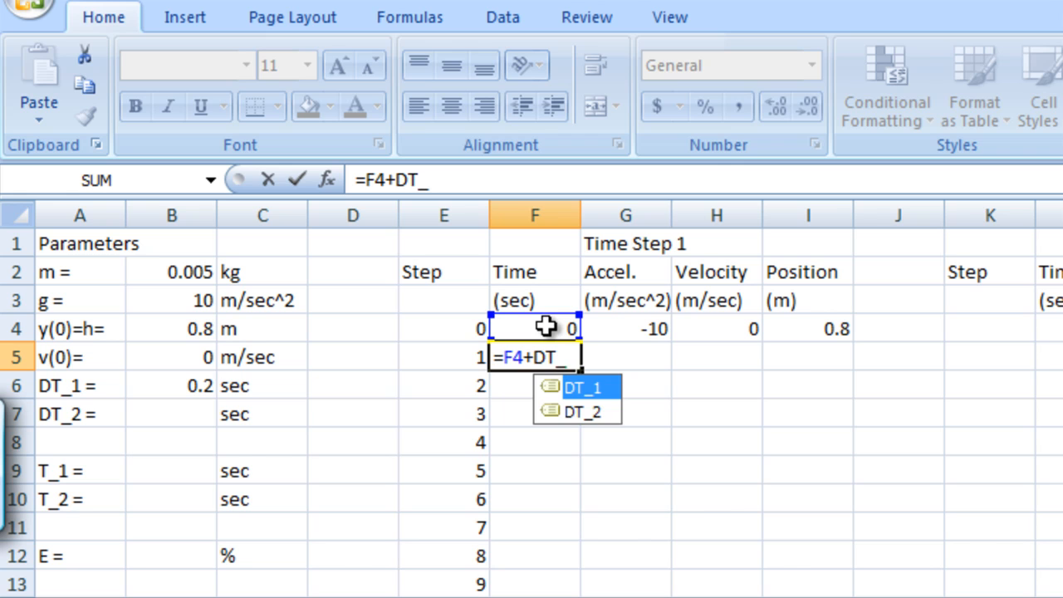
{"action": "type", "text": "1"}
{"action": "key", "text": "Return"}
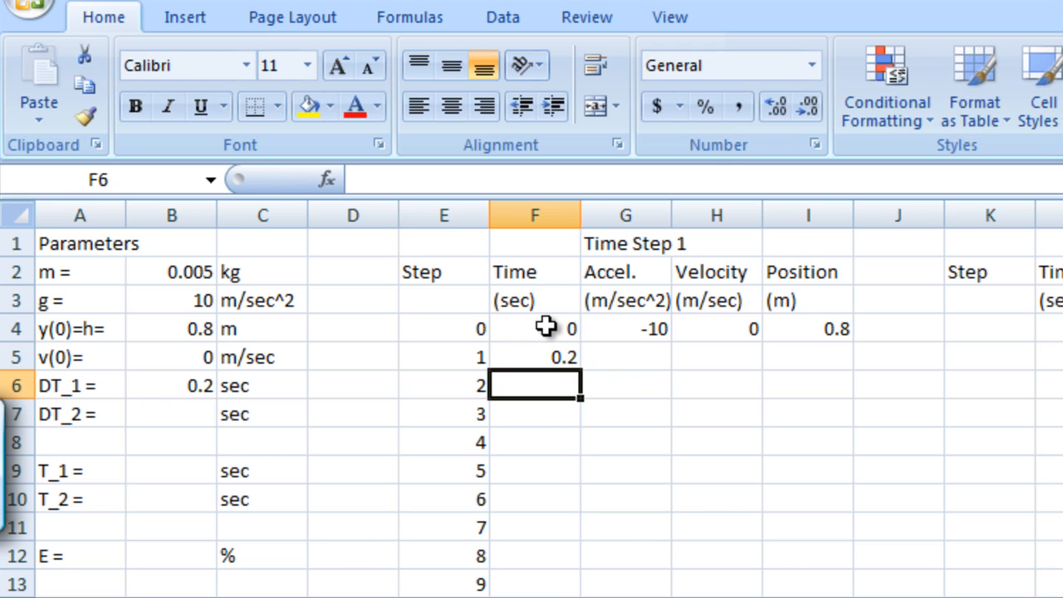
{"action": "left_click", "coordinate": [558, 357]}
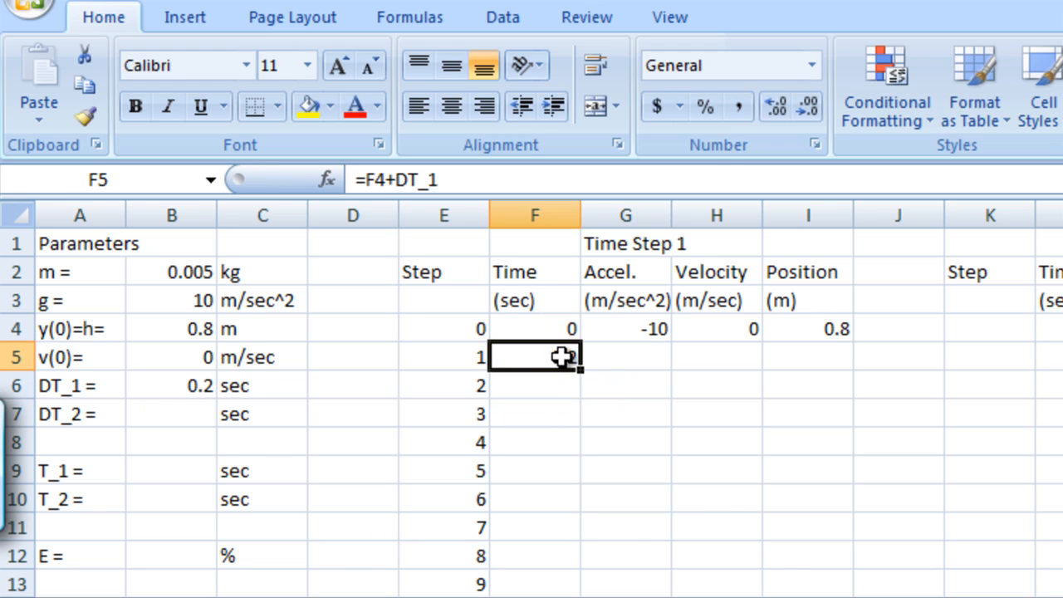
{"action": "left_click_drag", "start_coordinate": [574, 370], "coordinate": [575, 593]}
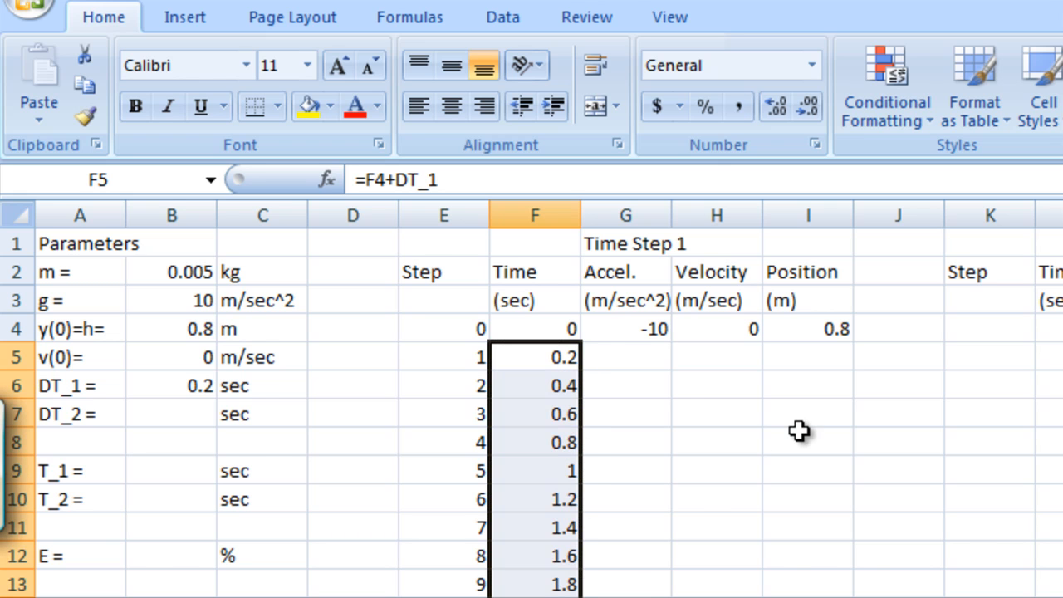
Step: Test the Time column's link to DT_1 by changing B6 to 0.1, and set B6 back to 0.2
{"action": "left_click", "coordinate": [168, 388]}
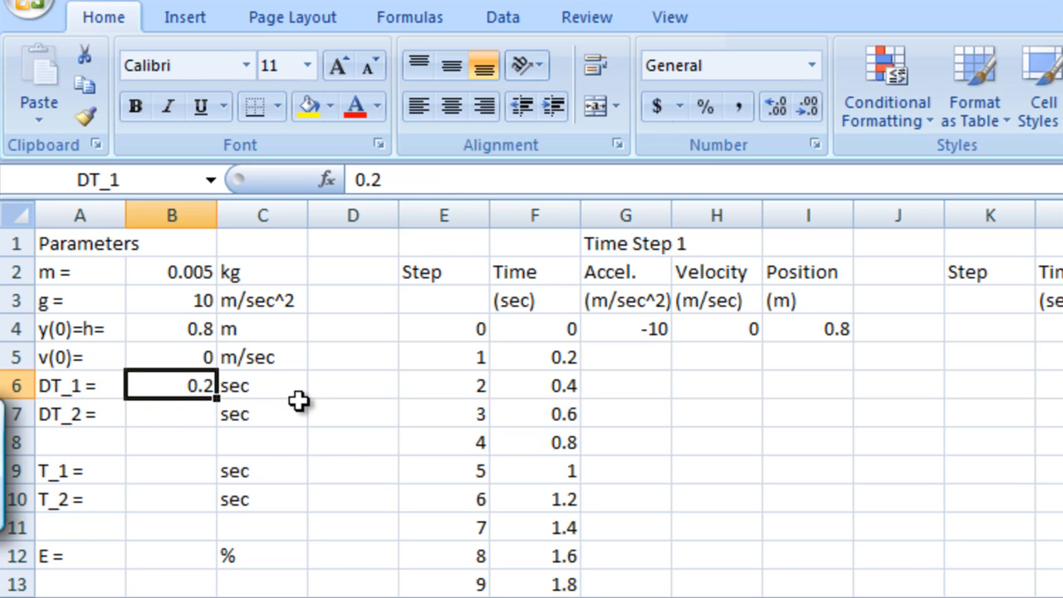
{"action": "type", "text": "0.1"}
{"action": "key", "text": "Return"}
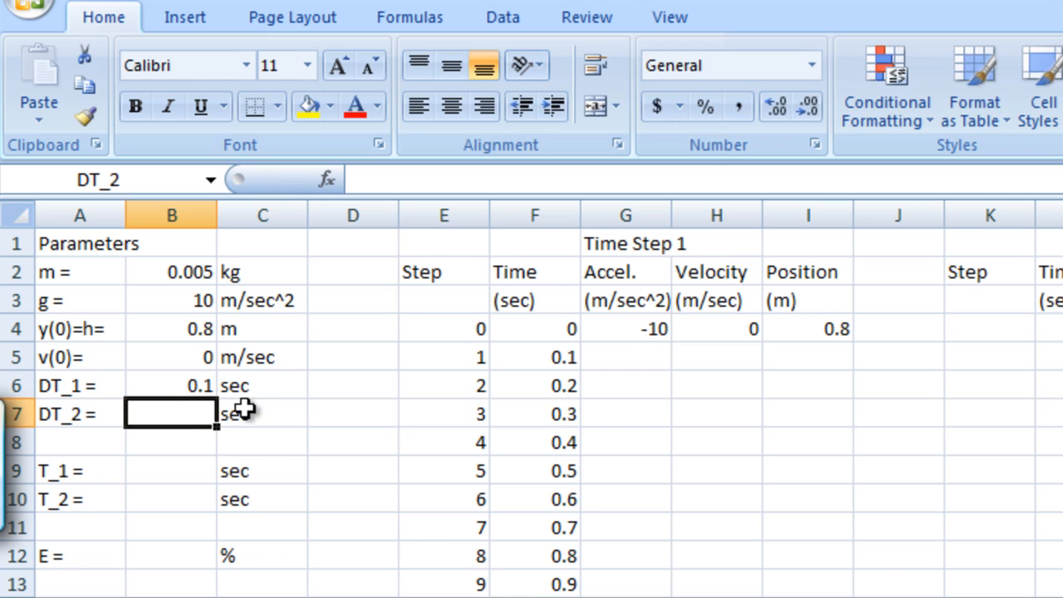
{"action": "left_click", "coordinate": [193, 387]}
{"action": "type", "text": "0.2"}
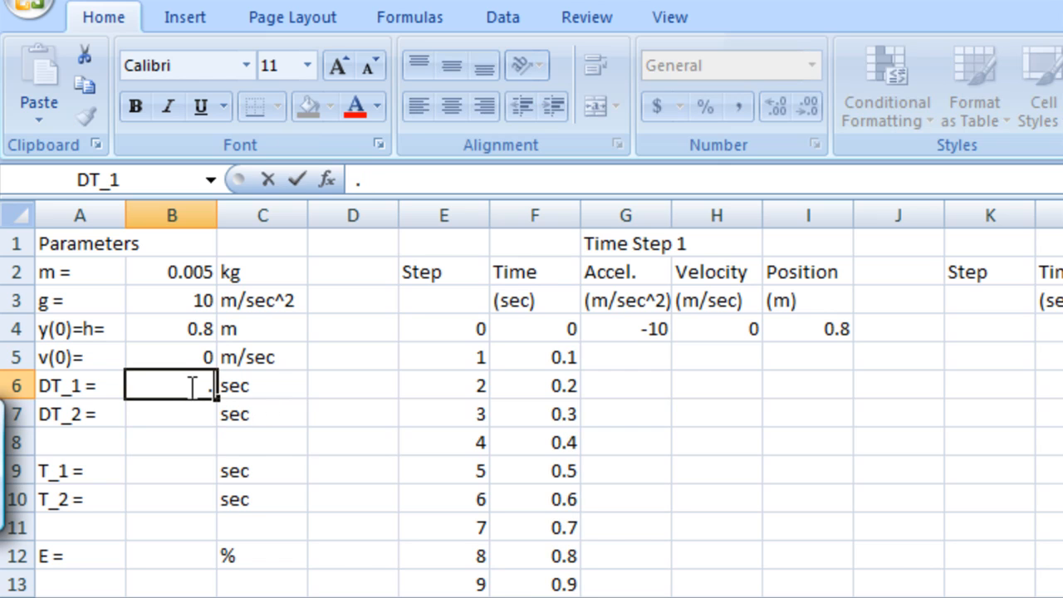
{"action": "key", "text": "Return"}
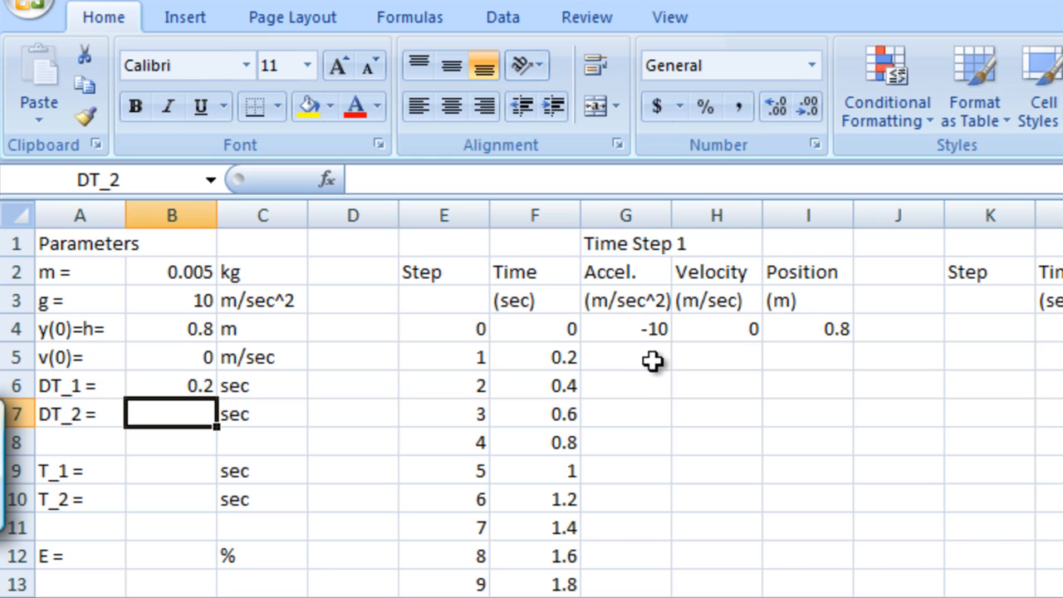
Step: Select the initial acceleration formula in G4
{"action": "left_click", "coordinate": [655, 329]}
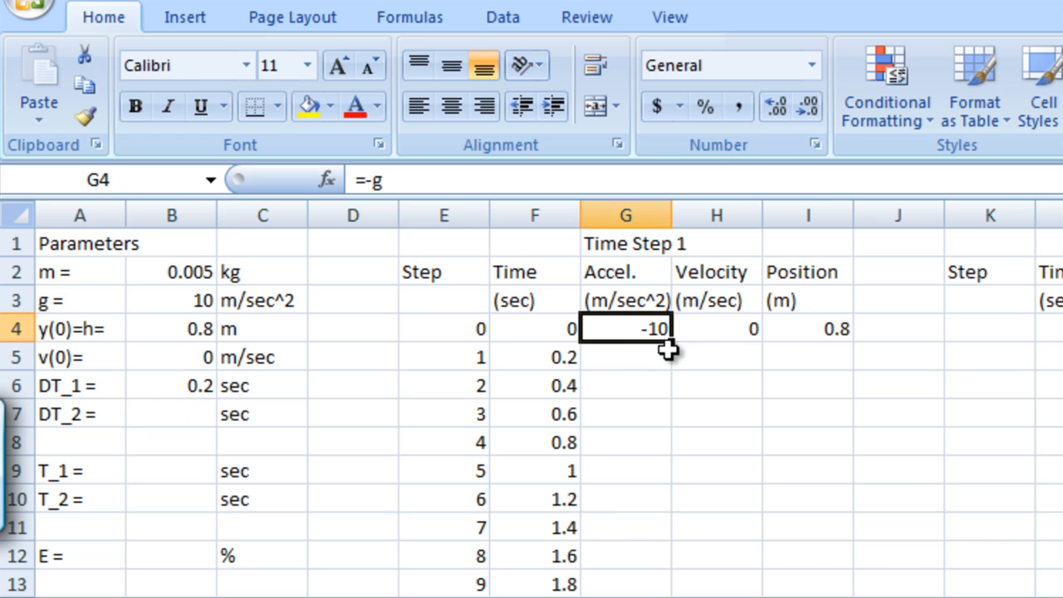